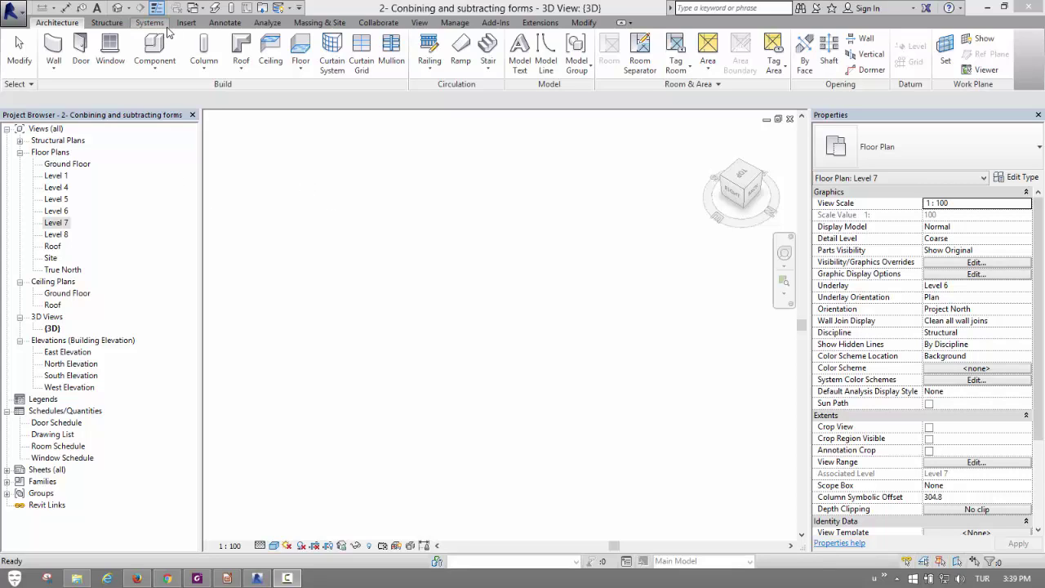
Step: Look through the Massing & Site and Architecture tabs and the application menu, ending on Insert
{"action": "left_click", "coordinate": [319, 24]}
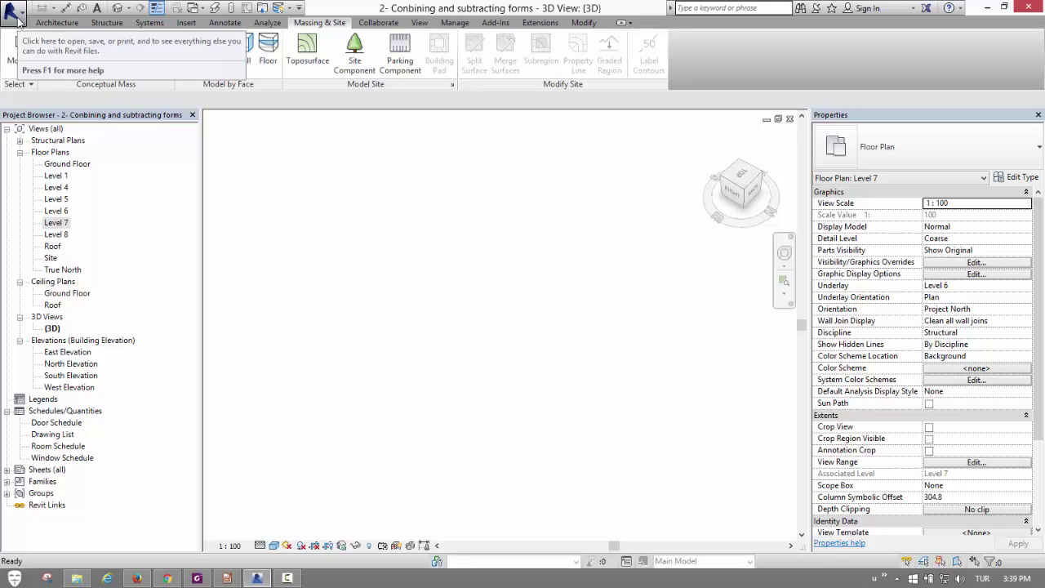
{"action": "left_click", "coordinate": [58, 22]}
{"action": "left_click", "coordinate": [15, 11]}
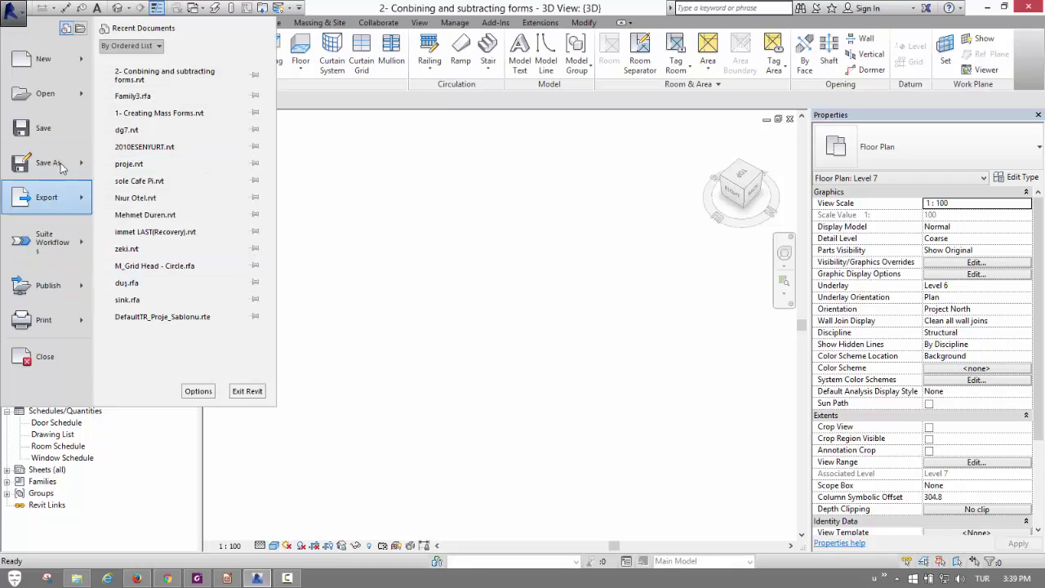
{"action": "mouse_move", "coordinate": [48, 162]}
{"action": "left_click", "coordinate": [334, 297]}
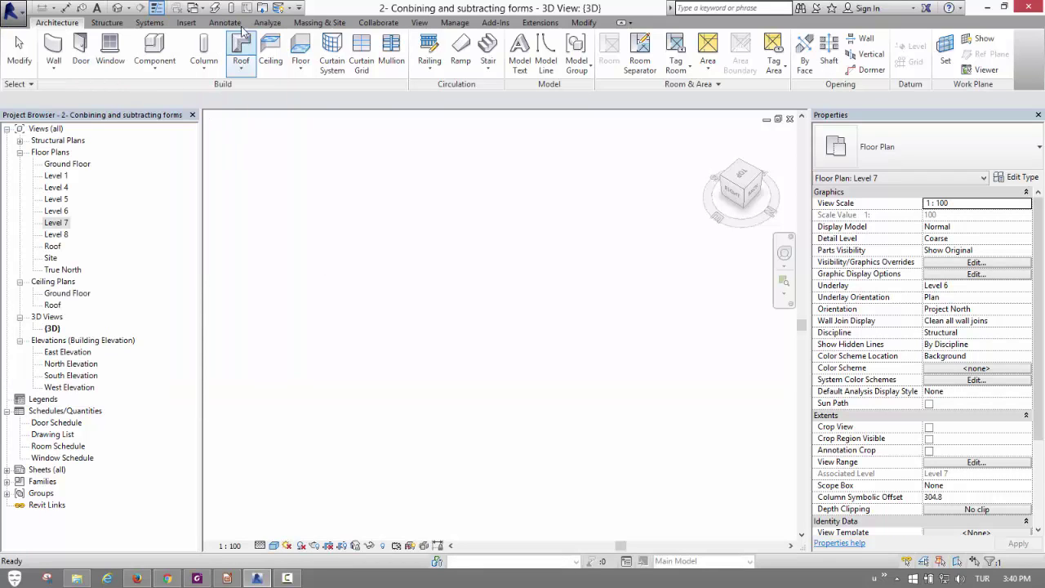
{"action": "left_click", "coordinate": [186, 22]}
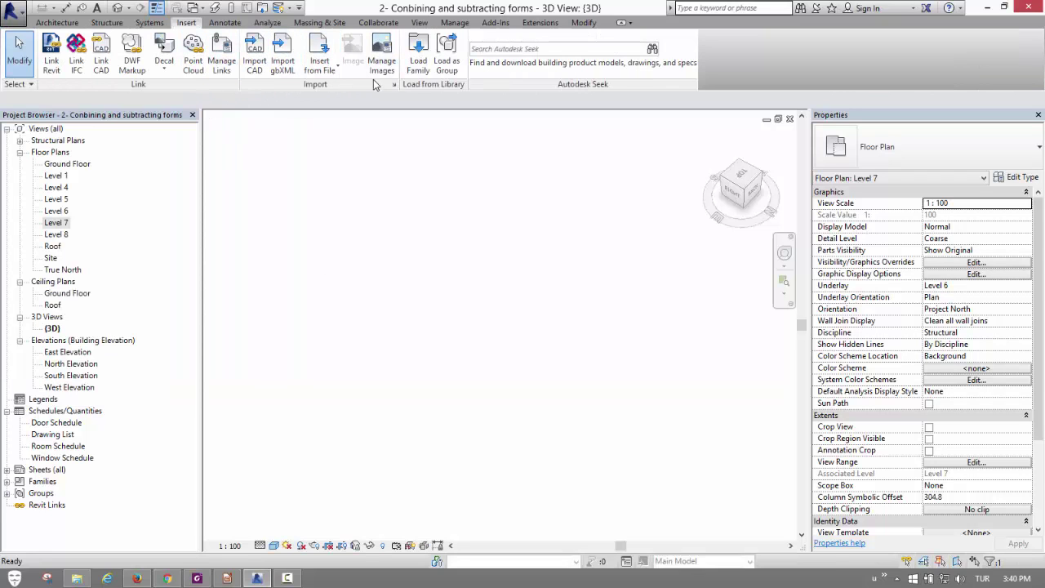
Step: Load the M_Arch family from the metric Mass library folder into the project
{"action": "left_click", "coordinate": [418, 61]}
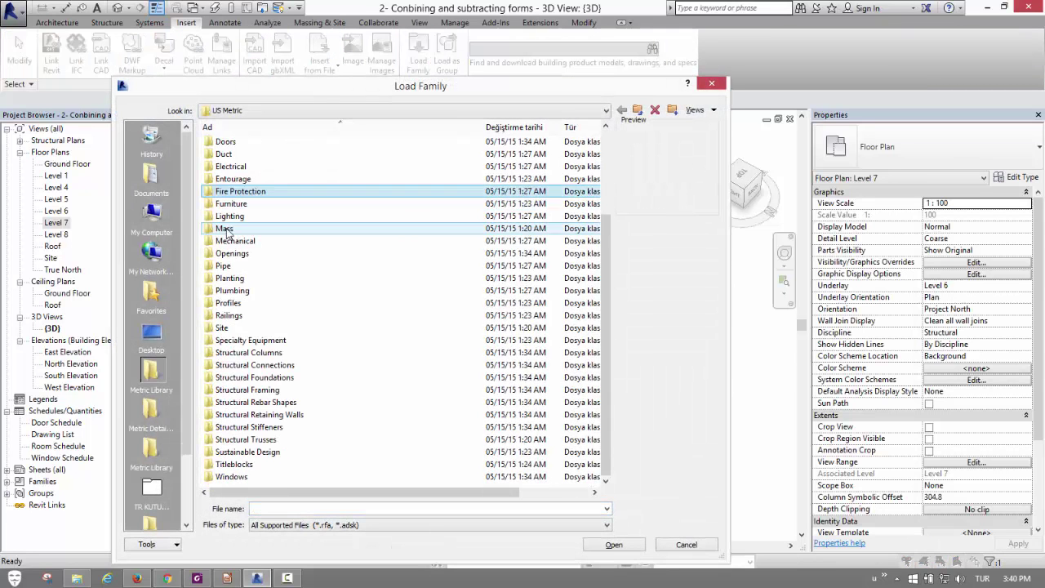
{"action": "double_click", "coordinate": [231, 229]}
{"action": "left_click", "coordinate": [241, 145]}
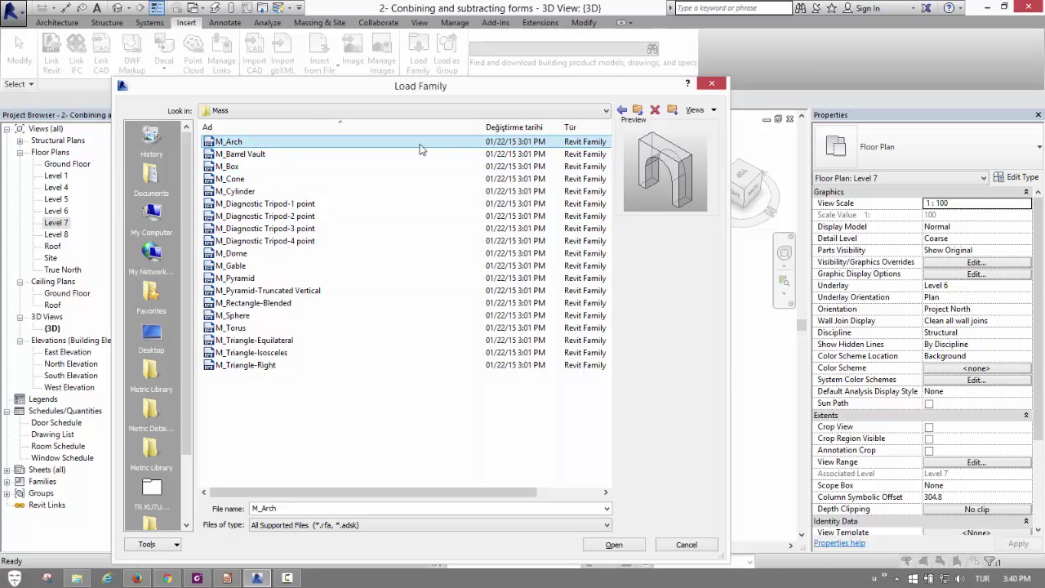
{"action": "key", "text": "Return"}
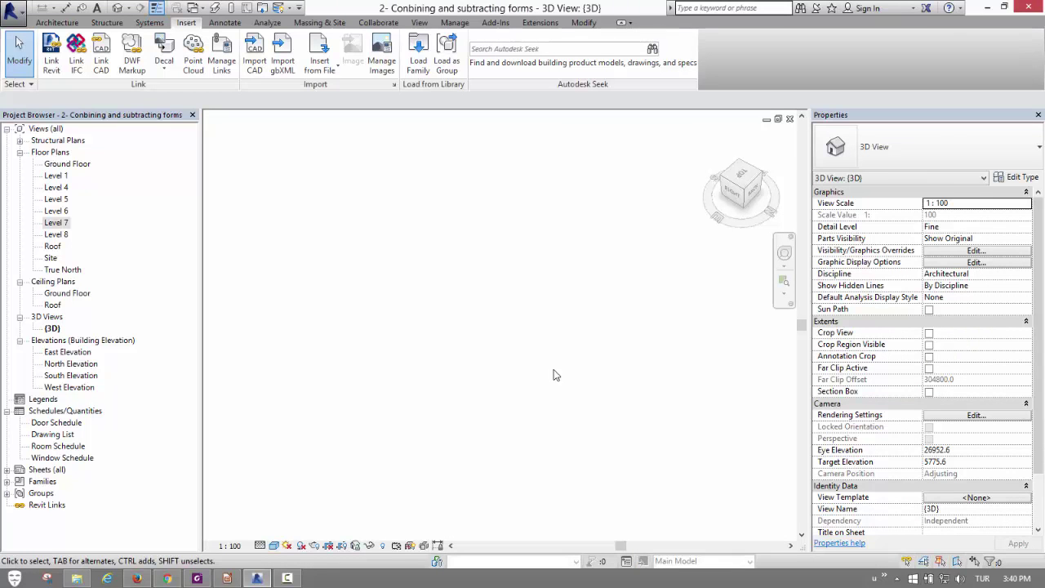
Step: Place one M_Arch mass instance in the 3D view with the Component tool, then select it
{"action": "left_click", "coordinate": [64, 23]}
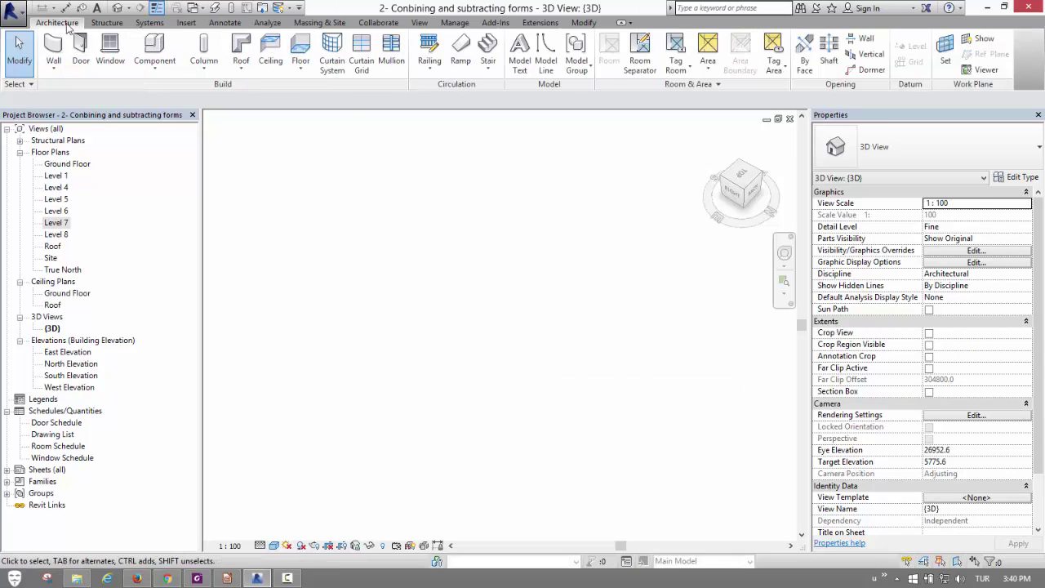
{"action": "left_click", "coordinate": [155, 49]}
{"action": "left_click", "coordinate": [462, 299]}
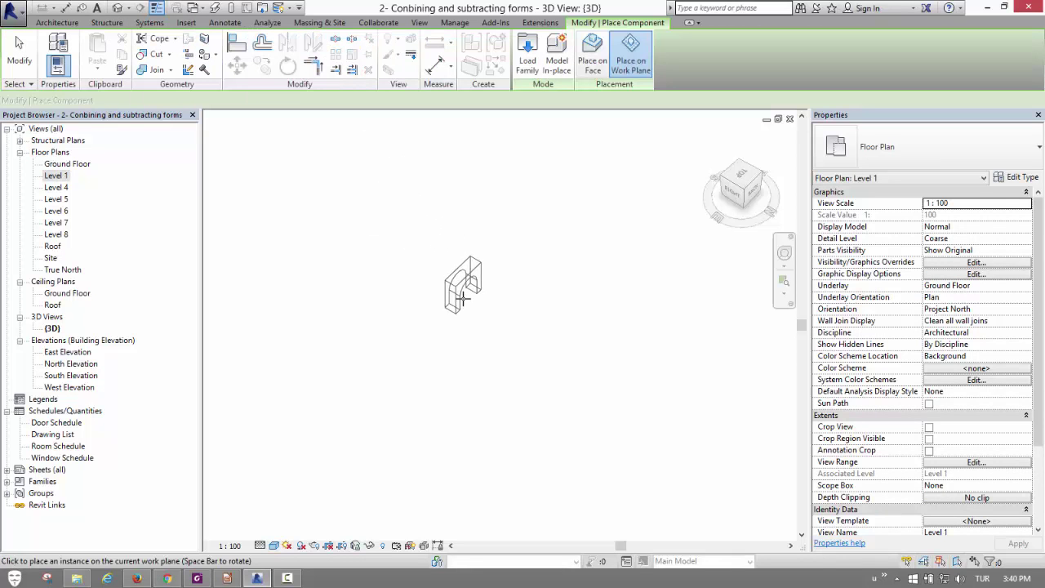
{"action": "key", "text": "Escape"}
{"action": "key", "text": "Escape"}
{"action": "left_click", "coordinate": [529, 211]}
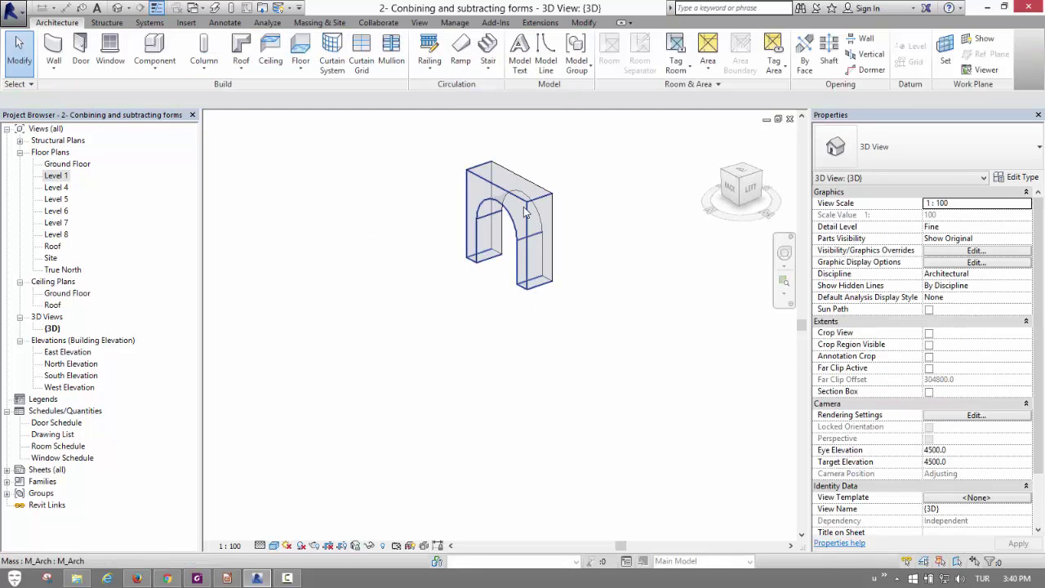
{"action": "mouse_move", "coordinate": [640, 234]}
{"action": "middle_mouse_down", "text": "shift"}
{"action": "mouse_move", "coordinate": [712, 356]}
{"action": "mouse_move", "coordinate": [376, 353]}
{"action": "mouse_move", "coordinate": [299, 317]}
{"action": "middle_mouse_up", "text": "shift"}
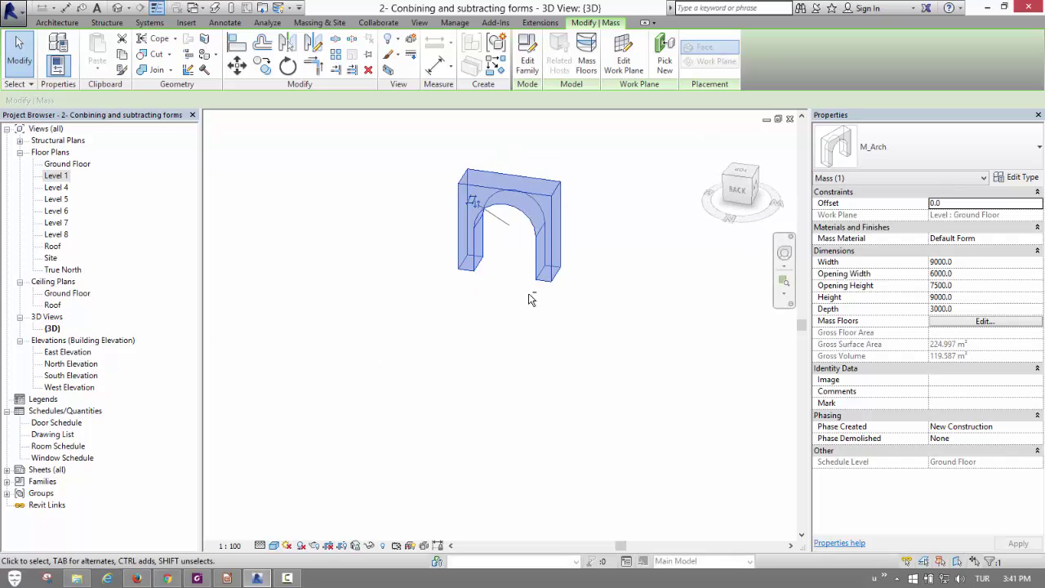
Step: Orbit and pan around the M_Arch mass, selecting it briefly to review its properties
{"action": "mouse_move", "coordinate": [531, 296]}
{"action": "middle_mouse_down", "text": "shift"}
{"action": "mouse_move", "coordinate": [373, 282]}
{"action": "mouse_move", "coordinate": [512, 236]}
{"action": "mouse_move", "coordinate": [658, 233]}
{"action": "mouse_move", "coordinate": [539, 319]}
{"action": "mouse_move", "coordinate": [566, 259]}
{"action": "middle_mouse_up", "text": "shift"}
{"action": "mouse_move", "coordinate": [432, 255]}
{"action": "middle_mouse_down", "text": "shift"}
{"action": "mouse_move", "coordinate": [727, 252]}
{"action": "mouse_move", "coordinate": [534, 249]}
{"action": "mouse_move", "coordinate": [541, 177]}
{"action": "mouse_move", "coordinate": [600, 268]}
{"action": "middle_mouse_up", "text": "shift"}
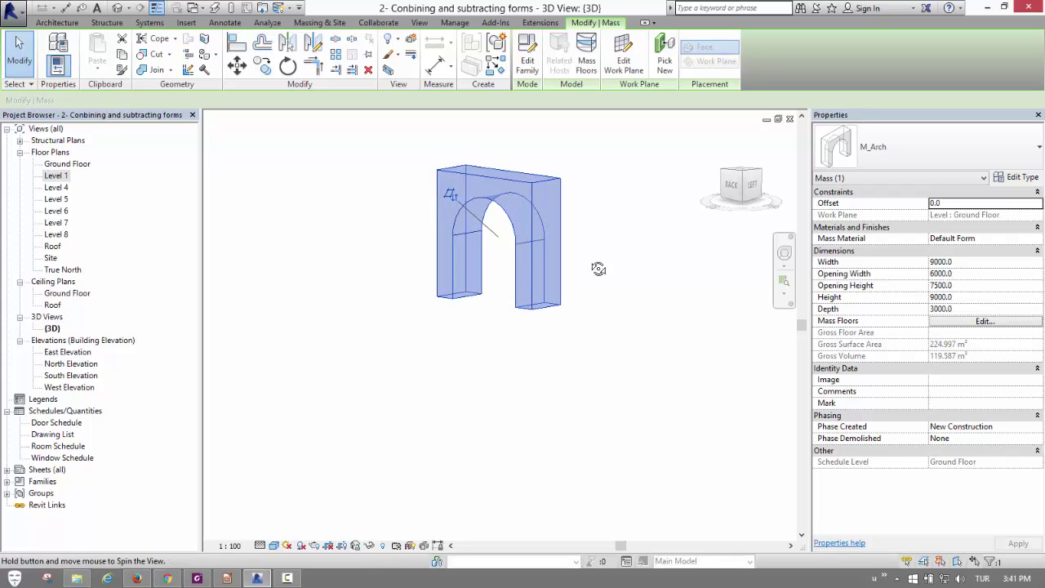
{"action": "left_click", "coordinate": [597, 243]}
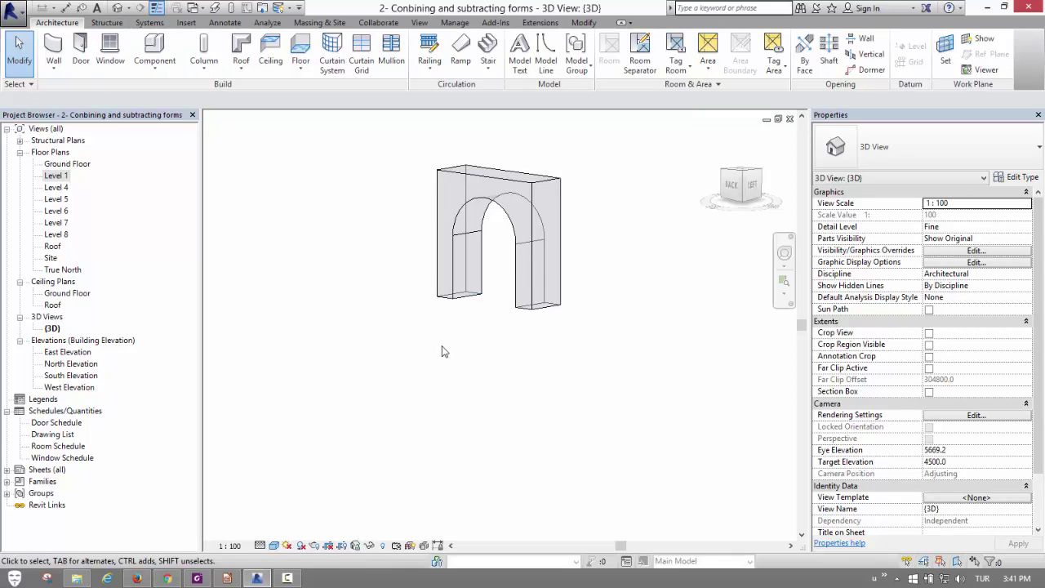
{"action": "mouse_move", "coordinate": [553, 327]}
{"action": "middle_mouse_down"}
{"action": "mouse_move", "coordinate": [560, 413]}
{"action": "mouse_move", "coordinate": [562, 394]}
{"action": "middle_mouse_up"}
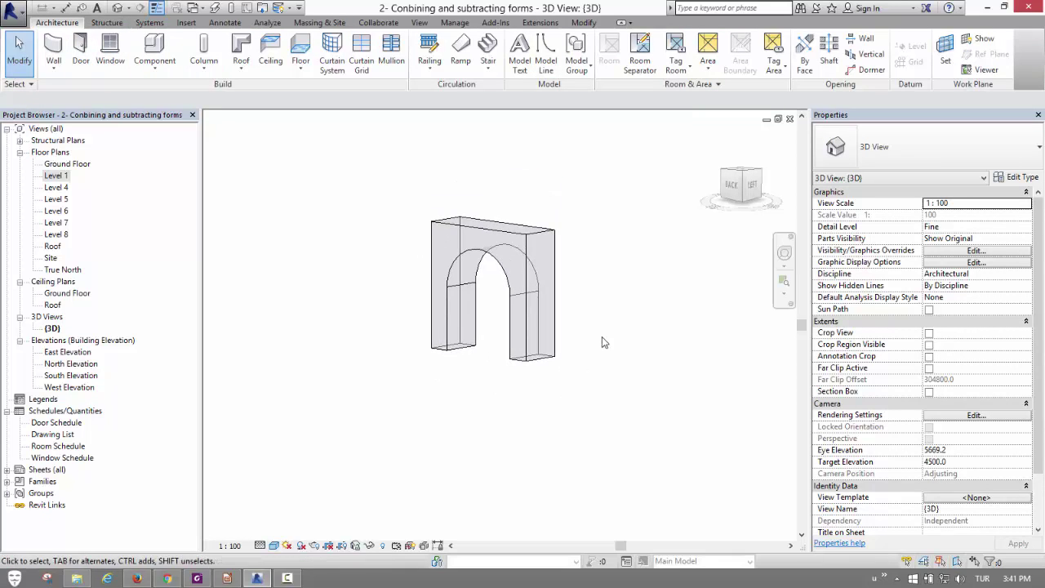
{"action": "middle_click_drag", "start_coordinate": [604, 341], "coordinate": [601, 393], "text": "shift"}
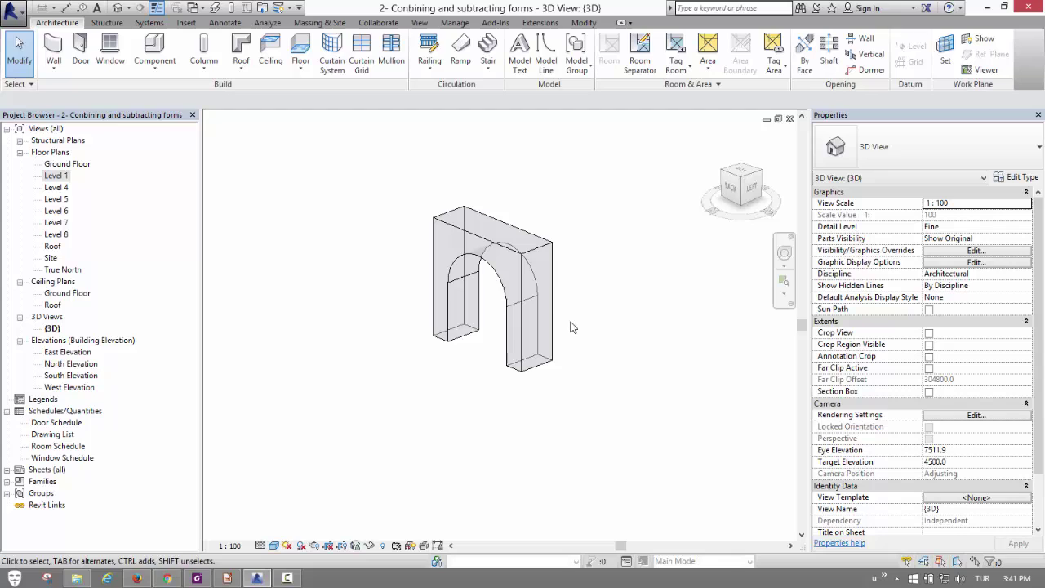
{"action": "left_click", "coordinate": [525, 265]}
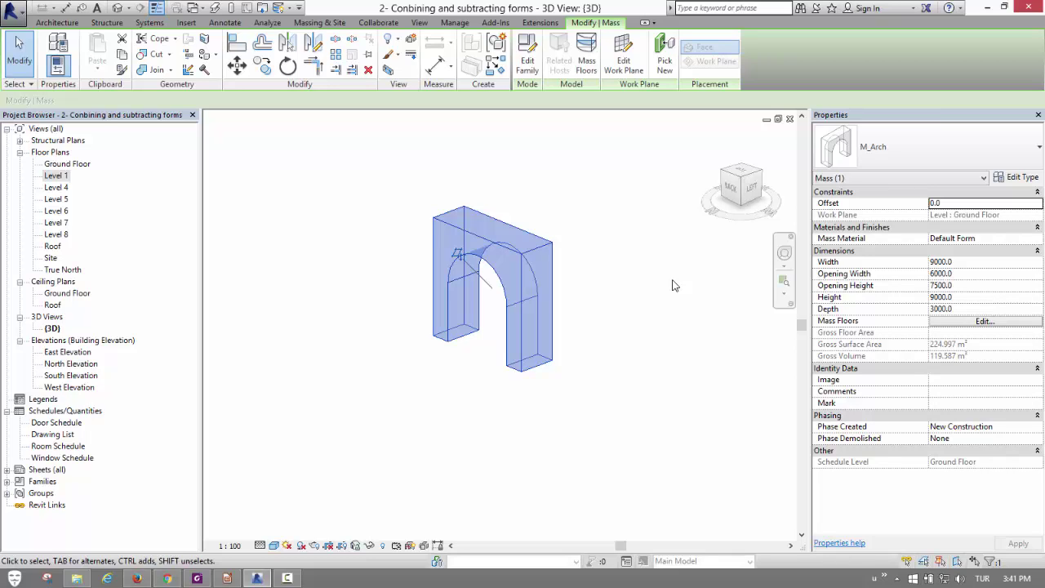
{"action": "left_click", "coordinate": [673, 285]}
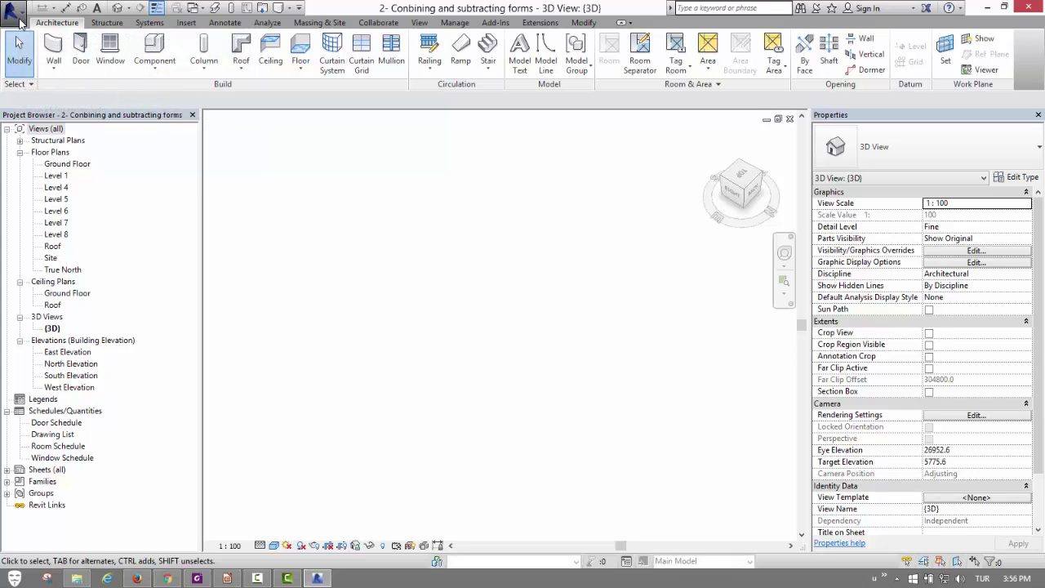
Step: Start a new Conceptual Mass from the application menu's New command
{"action": "left_click", "coordinate": [15, 8]}
{"action": "mouse_move", "coordinate": [47, 197]}
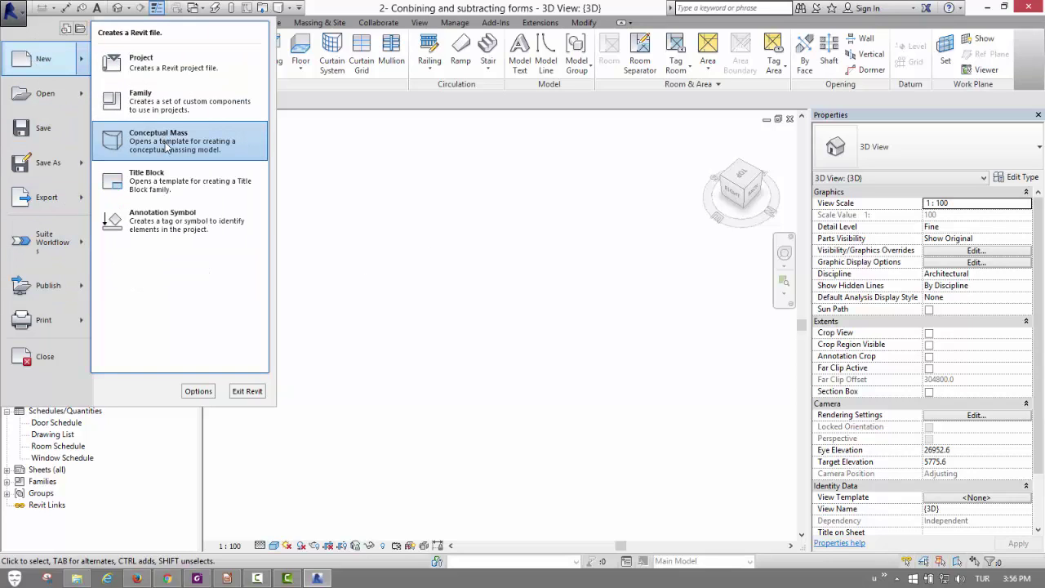
{"action": "mouse_move", "coordinate": [45, 59]}
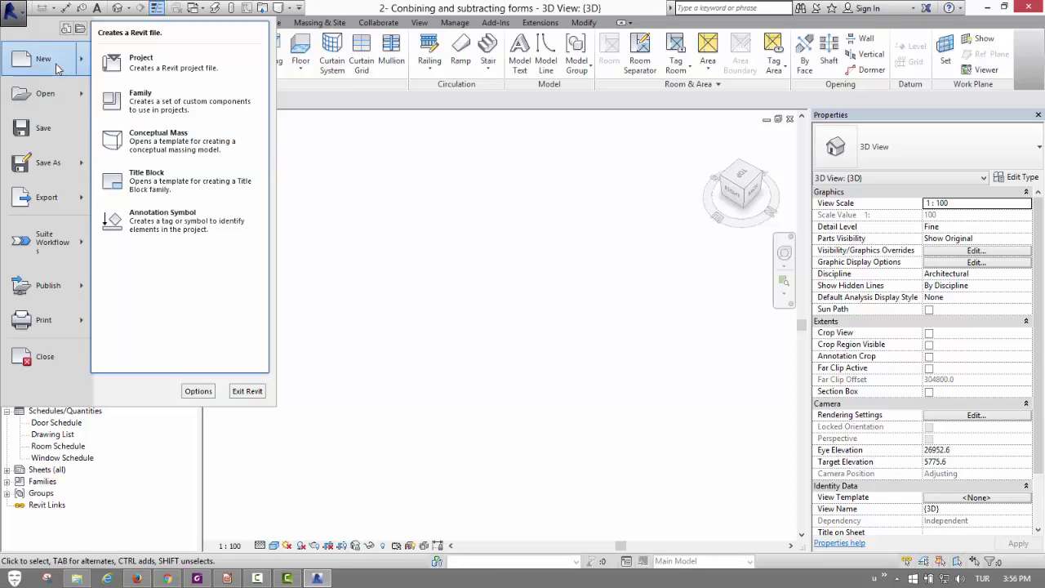
{"action": "key", "text": "Escape"}
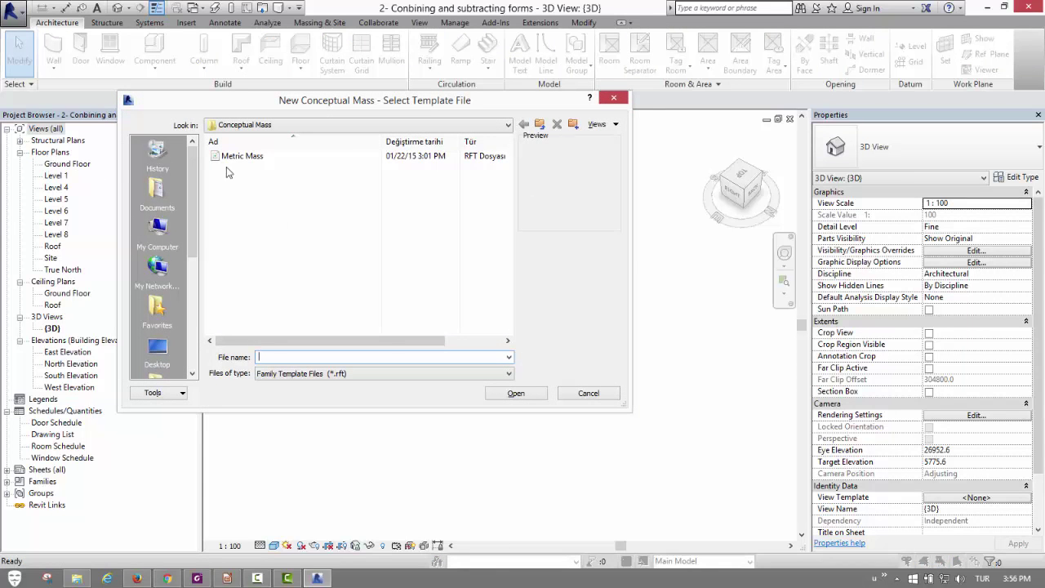
Step: Create the new mass family Family1 from the Metric Mass template
{"action": "left_click", "coordinate": [247, 160]}
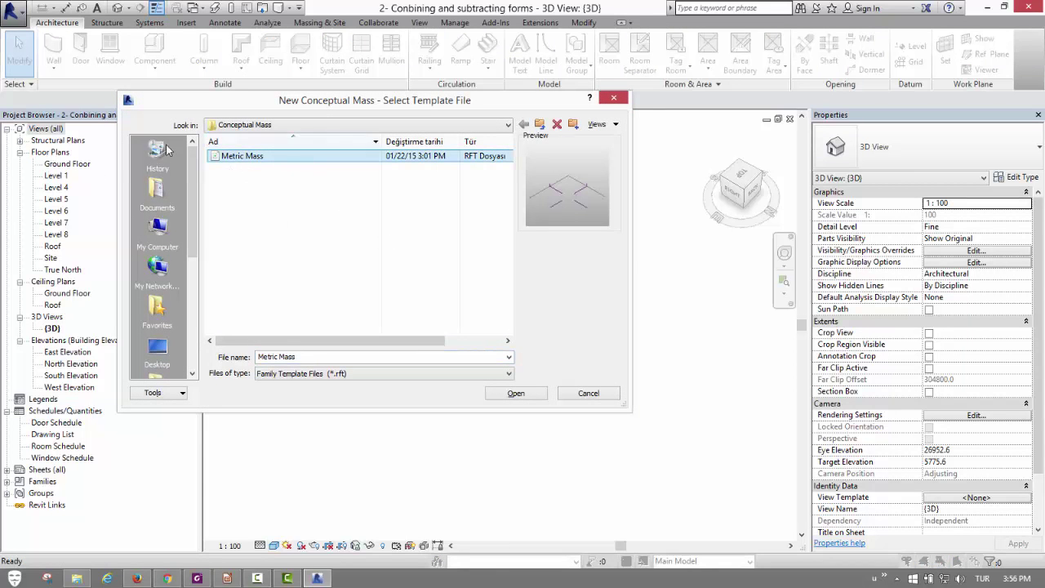
{"action": "left_click", "coordinate": [516, 393]}
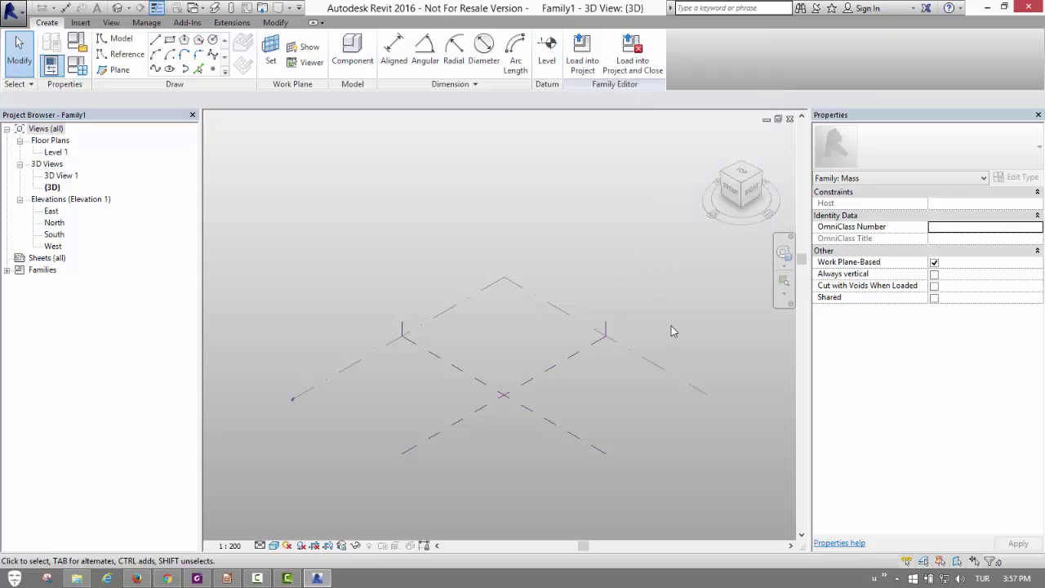
Step: Add Level 2 at 3000 and Level 3 at 6000 in the mass family
{"action": "left_click", "coordinate": [545, 54]}
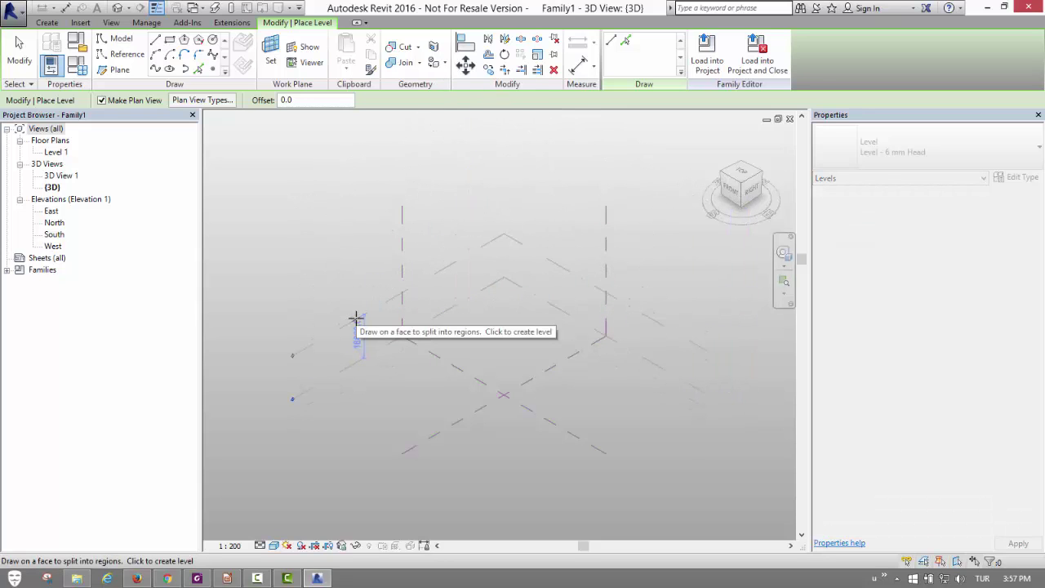
{"action": "type", "text": "300"}
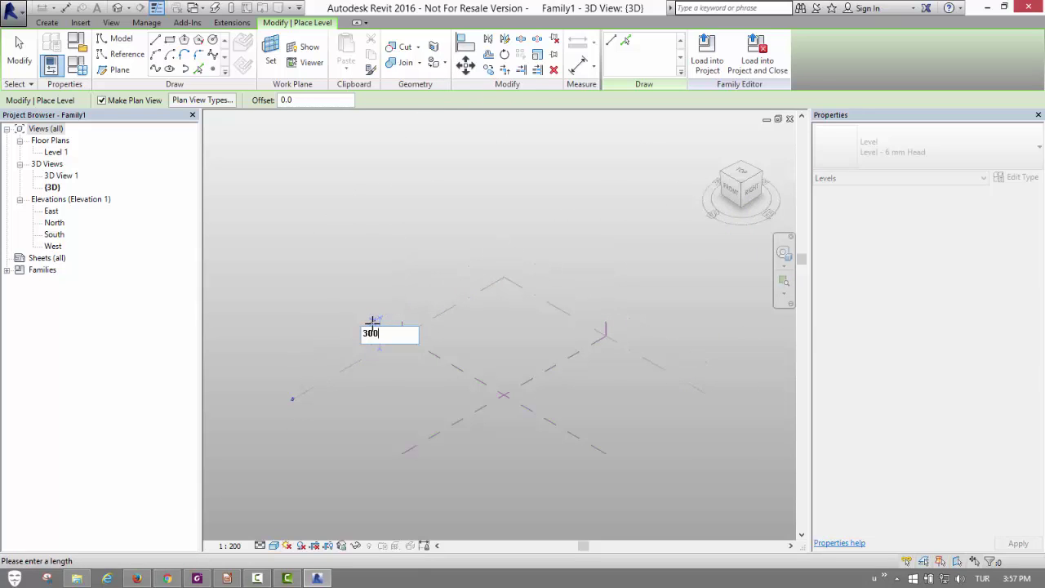
{"action": "type", "text": "0"}
{"action": "key", "text": "Return"}
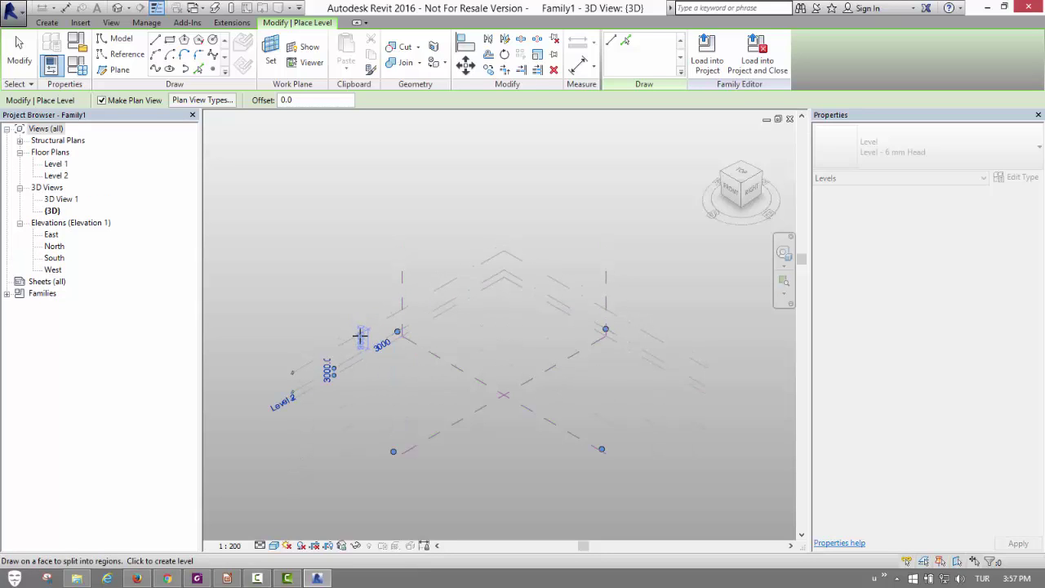
{"action": "type", "text": "3000"}
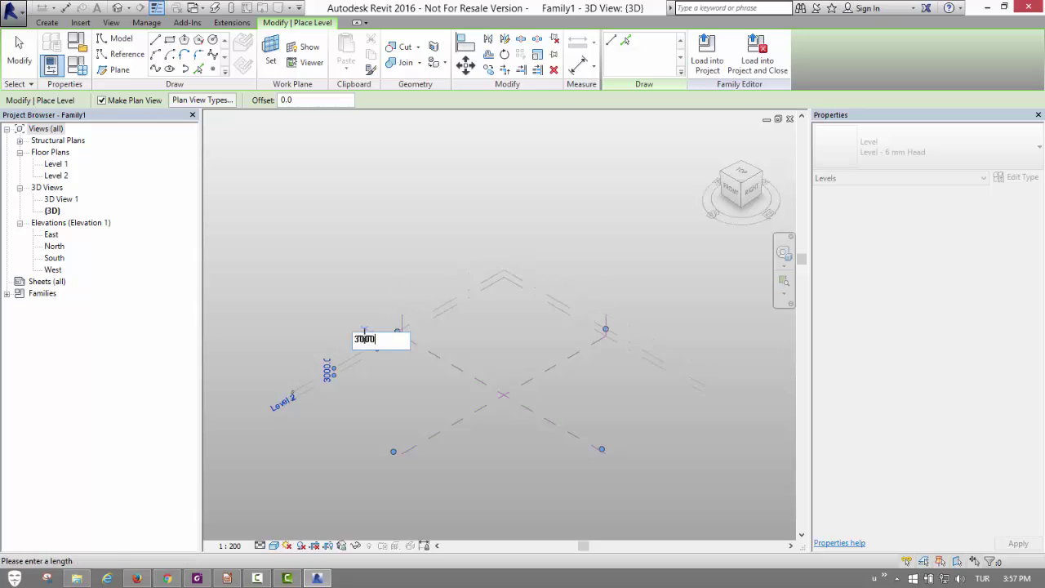
{"action": "key", "text": "Return"}
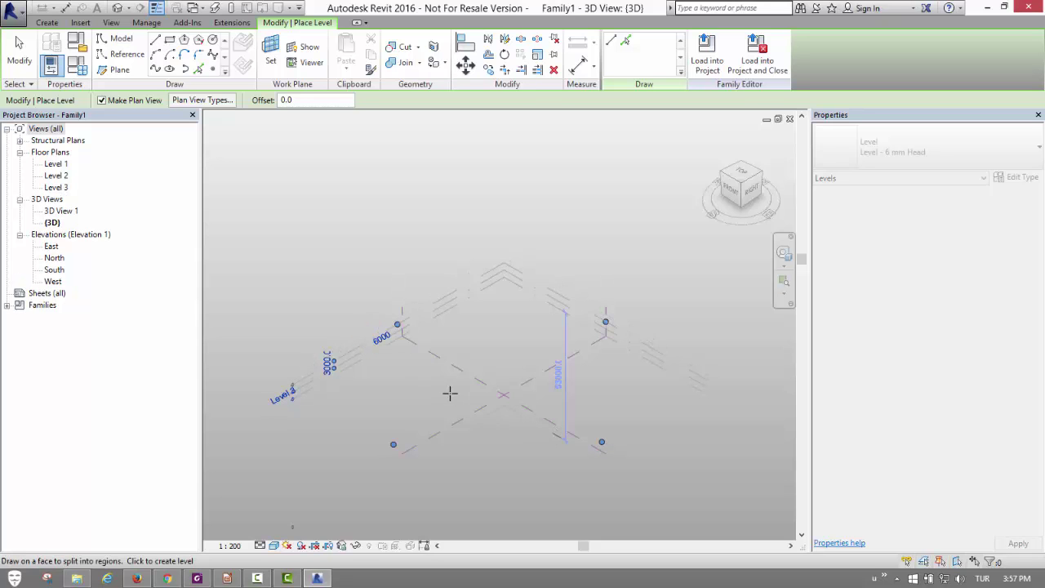
{"action": "middle_click_drag", "start_coordinate": [466, 384], "coordinate": [470, 349]}
{"action": "scroll", "coordinate": [466, 305], "scroll_direction": "up", "scroll_amount": 2}
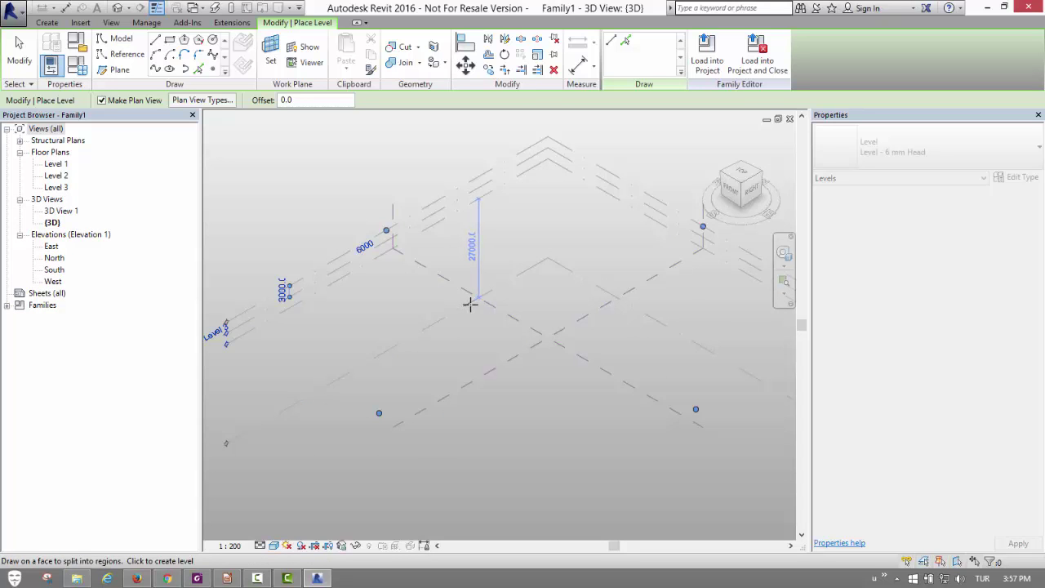
{"action": "key", "text": "Escape"}
{"action": "key", "text": "Escape"}
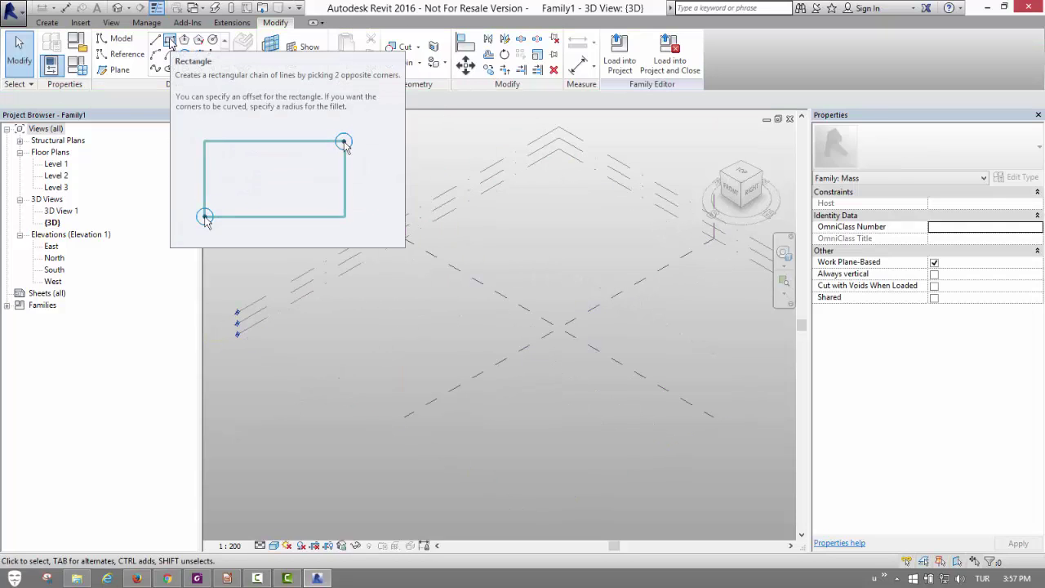
Step: Check the two Center reference planes, then open the Level 1 floor plan
{"action": "scroll", "coordinate": [534, 270], "scroll_direction": "down", "scroll_amount": 2}
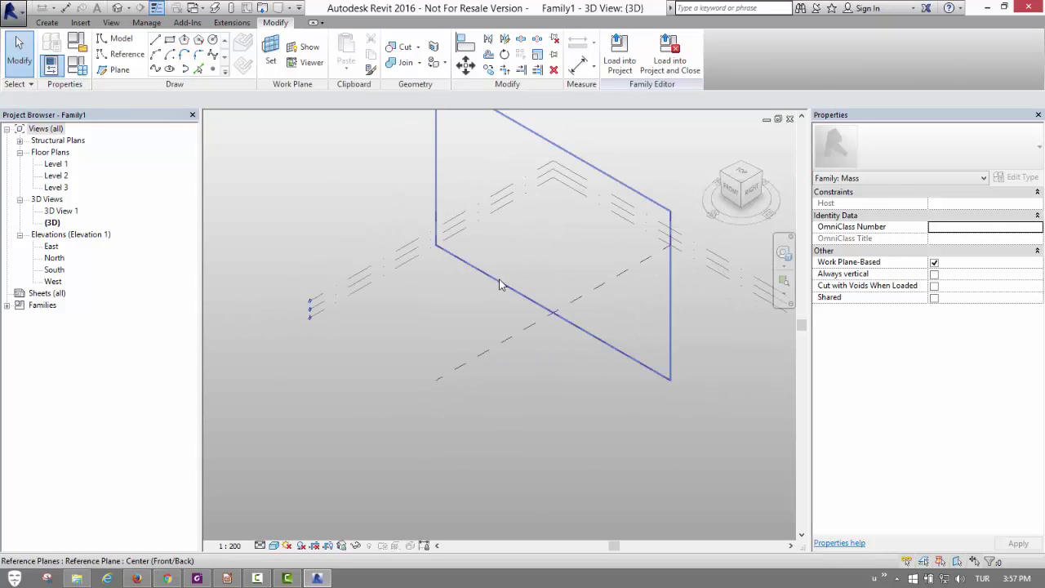
{"action": "left_click", "coordinate": [502, 284]}
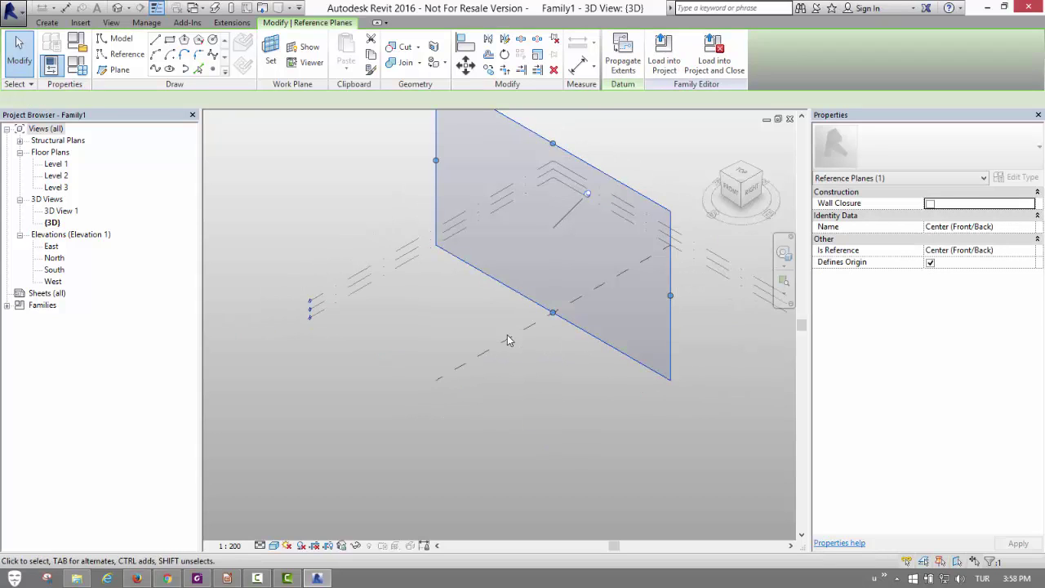
{"action": "left_click", "coordinate": [560, 341]}
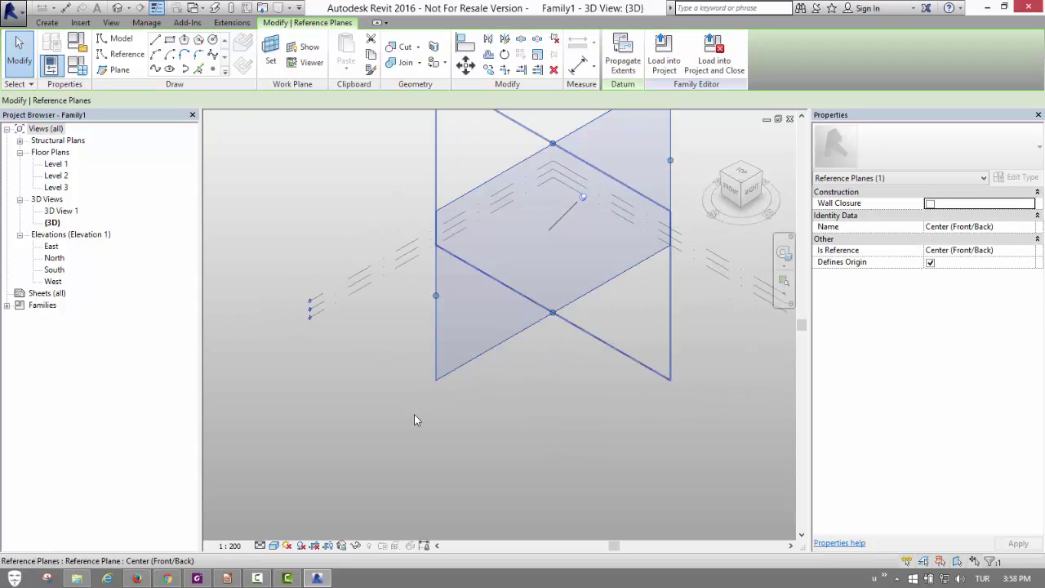
{"action": "double_click", "coordinate": [57, 164]}
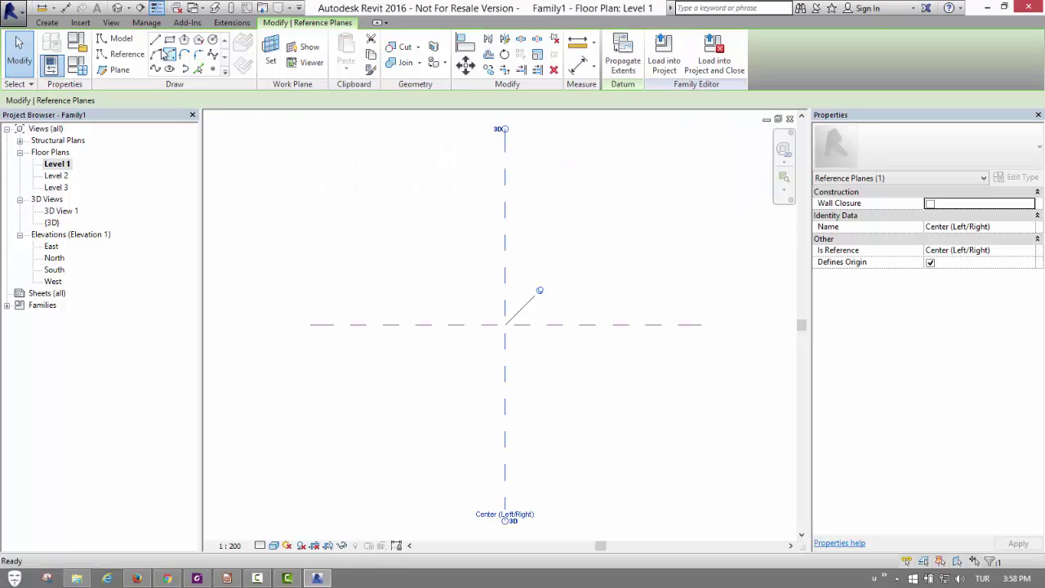
Step: Draw a vertical reference plane plus upper and lower horizontal reference planes on Level 1
{"action": "left_click", "coordinate": [120, 67]}
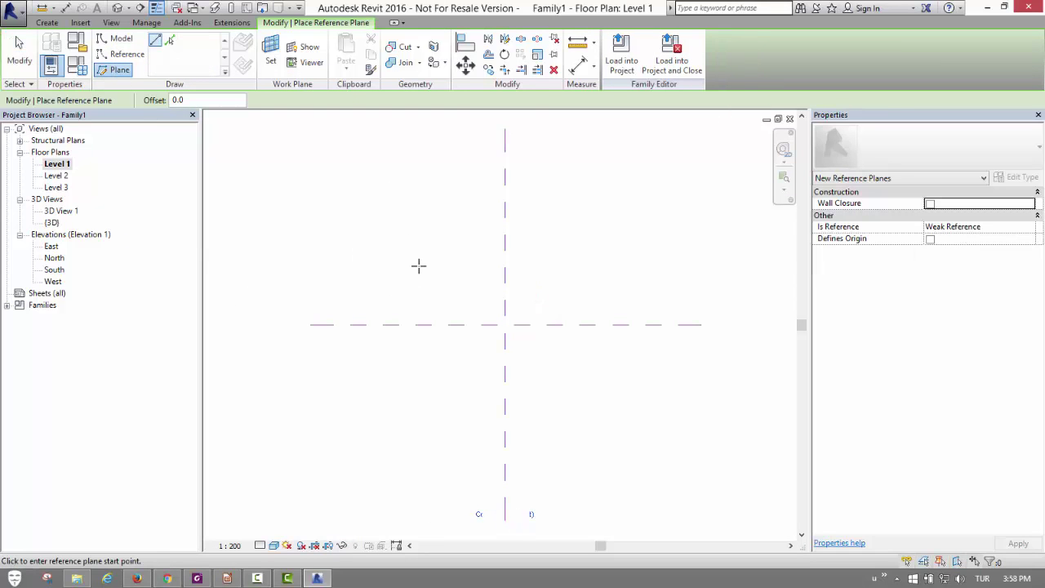
{"action": "left_click", "coordinate": [381, 146]}
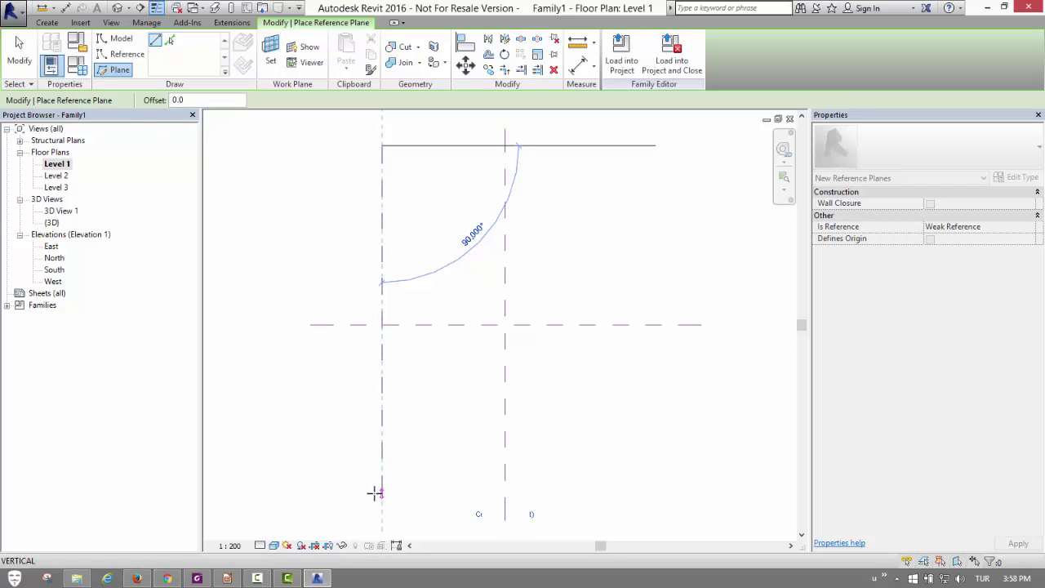
{"action": "left_click", "coordinate": [376, 492]}
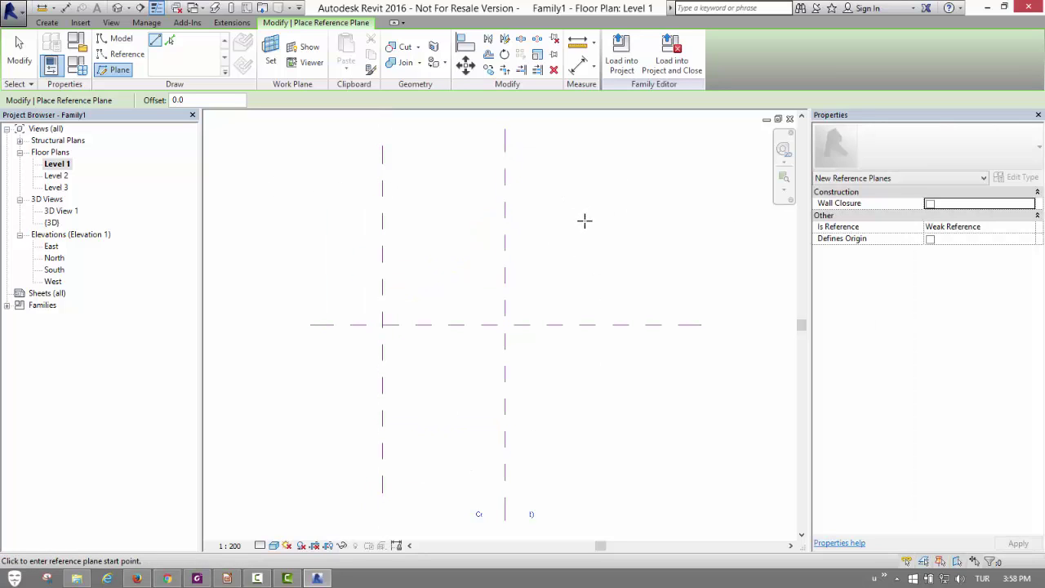
{"action": "left_click", "coordinate": [308, 187]}
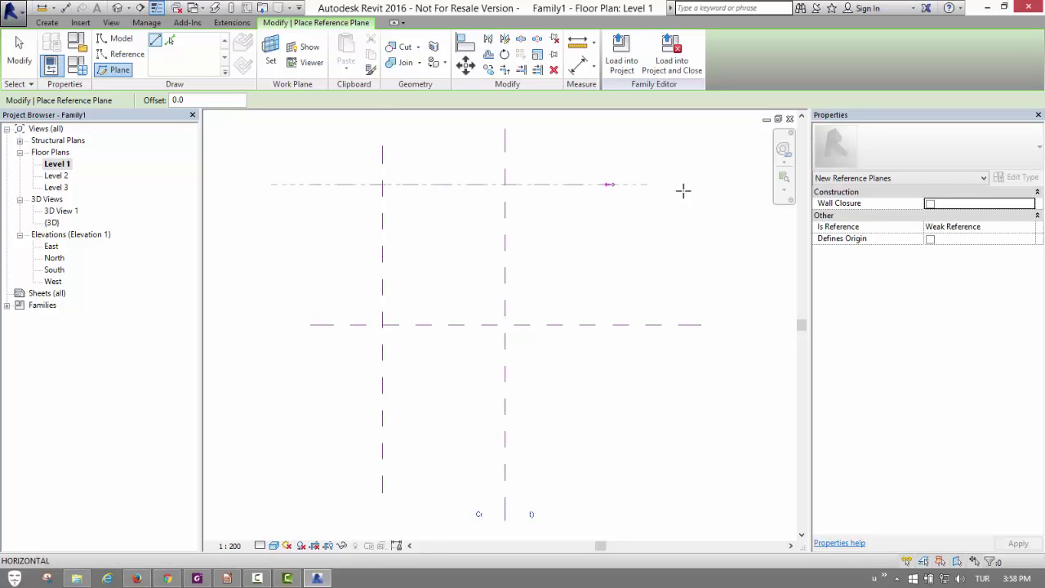
{"action": "left_click", "coordinate": [690, 186]}
{"action": "left_click", "coordinate": [320, 457]}
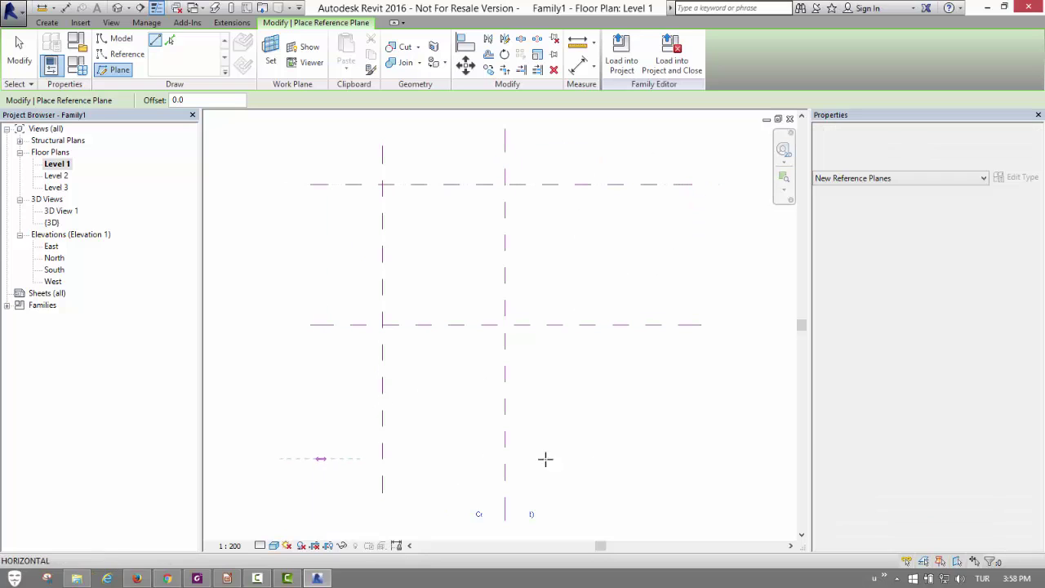
{"action": "left_click", "coordinate": [660, 457]}
Step: Switch to the default 3D view and orbit the family to a lower angle
{"action": "key", "text": "d"}
{"action": "key", "text": "i"}
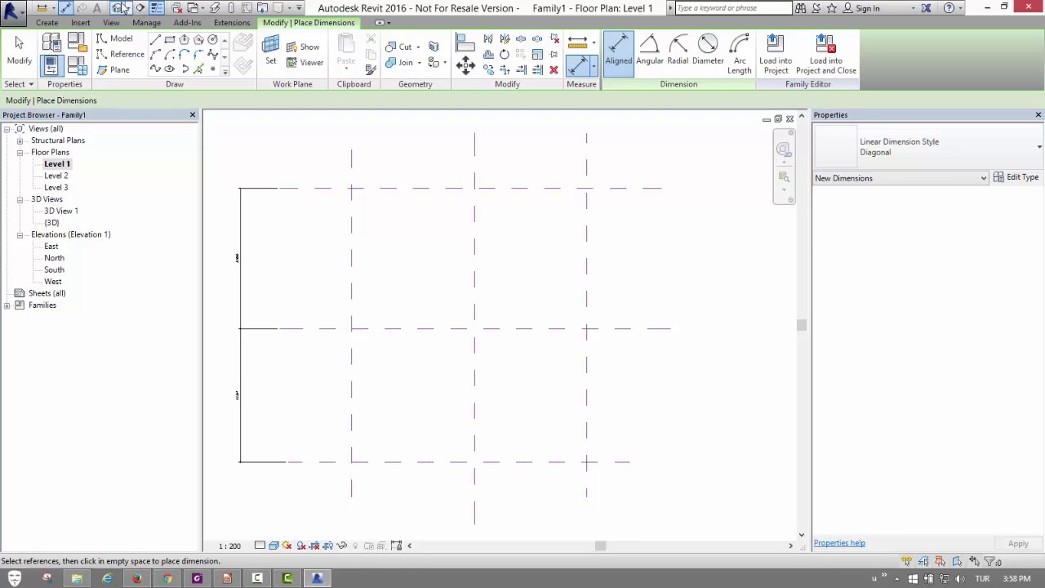
{"action": "left_click", "coordinate": [119, 7]}
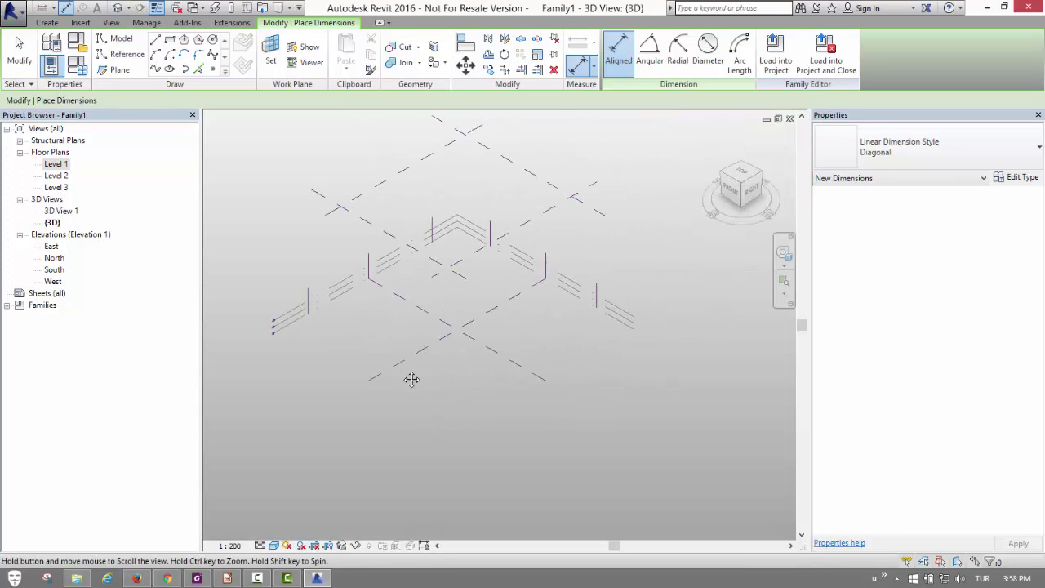
{"action": "mouse_move", "coordinate": [411, 378]}
{"action": "middle_mouse_down"}
{"action": "mouse_move", "coordinate": [430, 400]}
{"action": "mouse_move", "coordinate": [455, 252]}
{"action": "mouse_move", "coordinate": [397, 233]}
{"action": "mouse_move", "coordinate": [342, 289]}
{"action": "mouse_move", "coordinate": [381, 285]}
{"action": "middle_mouse_up"}
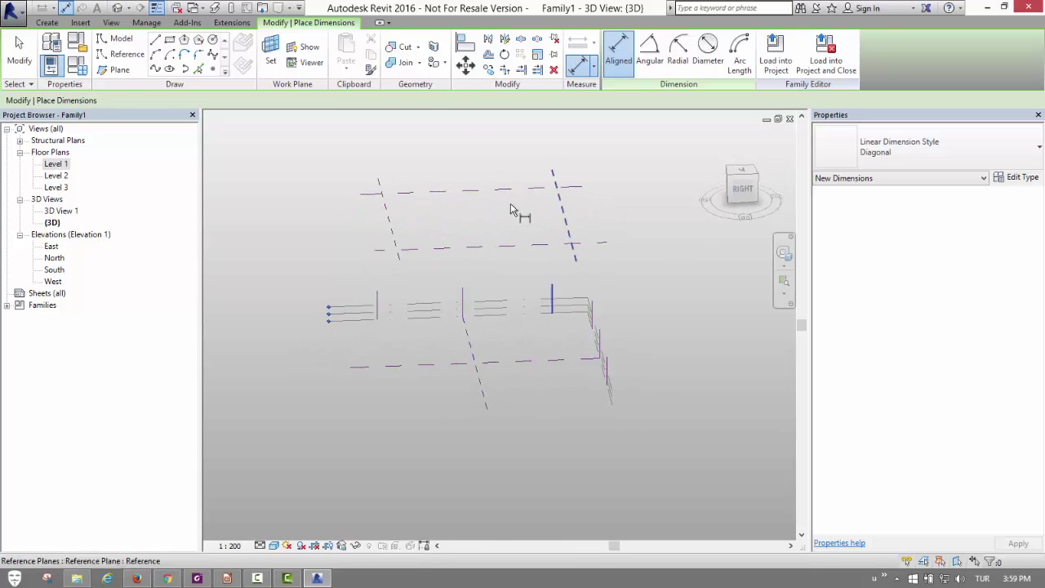
{"action": "key", "text": "Escape"}
{"action": "mouse_move", "coordinate": [523, 208]}
{"action": "middle_mouse_down", "text": "shift"}
{"action": "mouse_move", "coordinate": [576, 210]}
{"action": "mouse_move", "coordinate": [618, 373]}
{"action": "mouse_move", "coordinate": [694, 367]}
{"action": "mouse_move", "coordinate": [566, 296]}
{"action": "mouse_move", "coordinate": [629, 292]}
{"action": "mouse_move", "coordinate": [613, 299]}
{"action": "mouse_move", "coordinate": [555, 283]}
{"action": "middle_mouse_up", "text": "shift"}
Step: Lengthen one reference plane far outward by dragging its end grip
{"action": "left_click", "coordinate": [549, 221]}
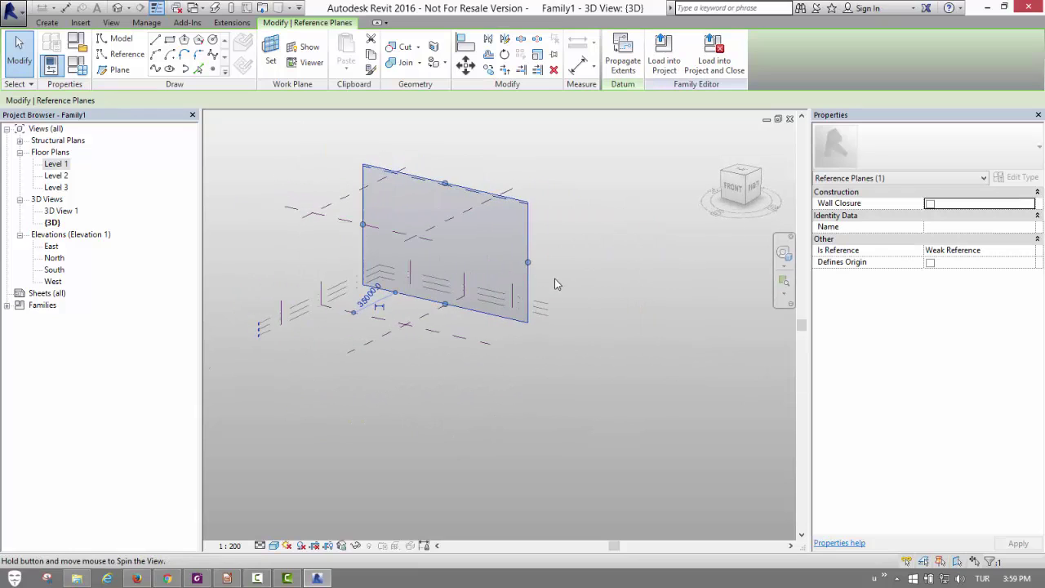
{"action": "left_click_drag", "start_coordinate": [528, 263], "coordinate": [787, 322]}
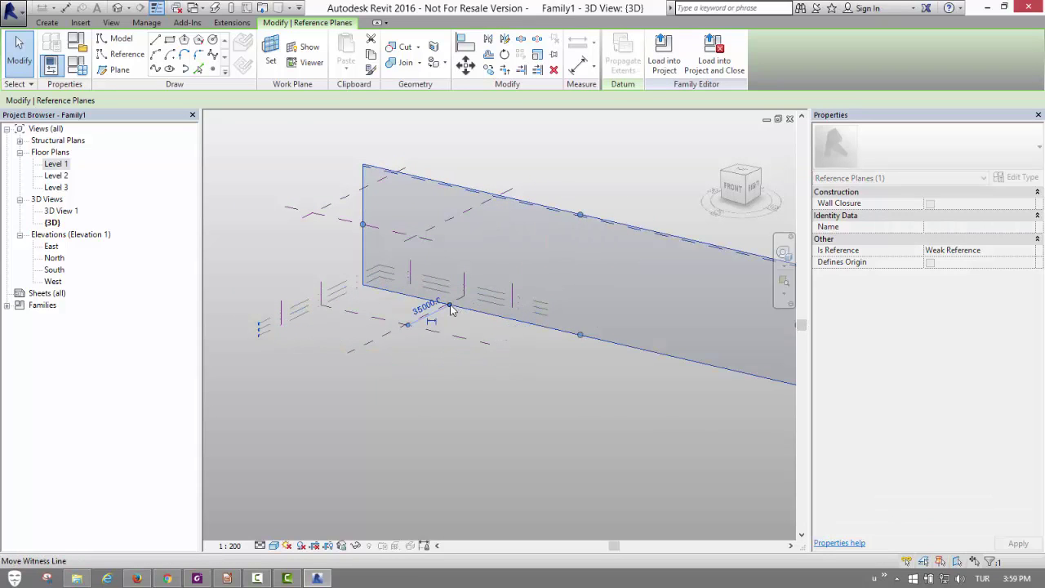
{"action": "key", "text": "Escape"}
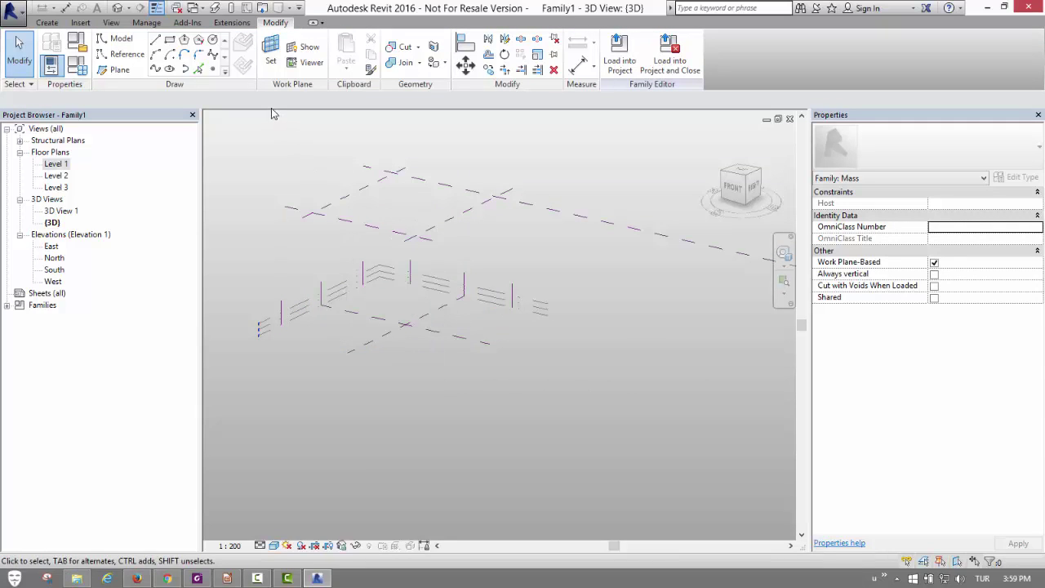
{"action": "scroll", "coordinate": [245, 200], "scroll_direction": "up", "scroll_amount": 1}
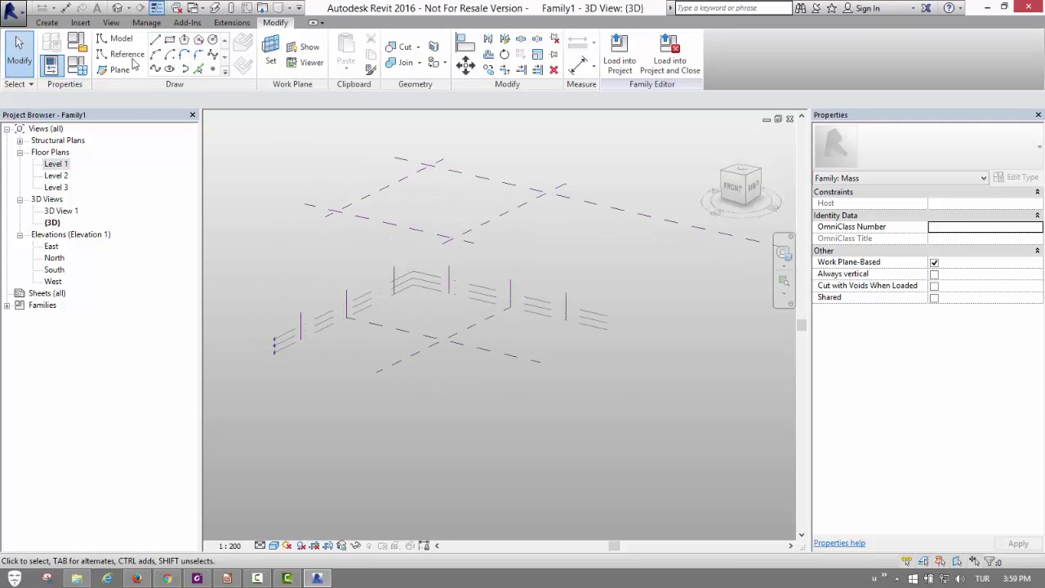
Step: Begin a polygon at the reference planes' crossing, then cancel the unfinished sketch
{"action": "left_click", "coordinate": [47, 23]}
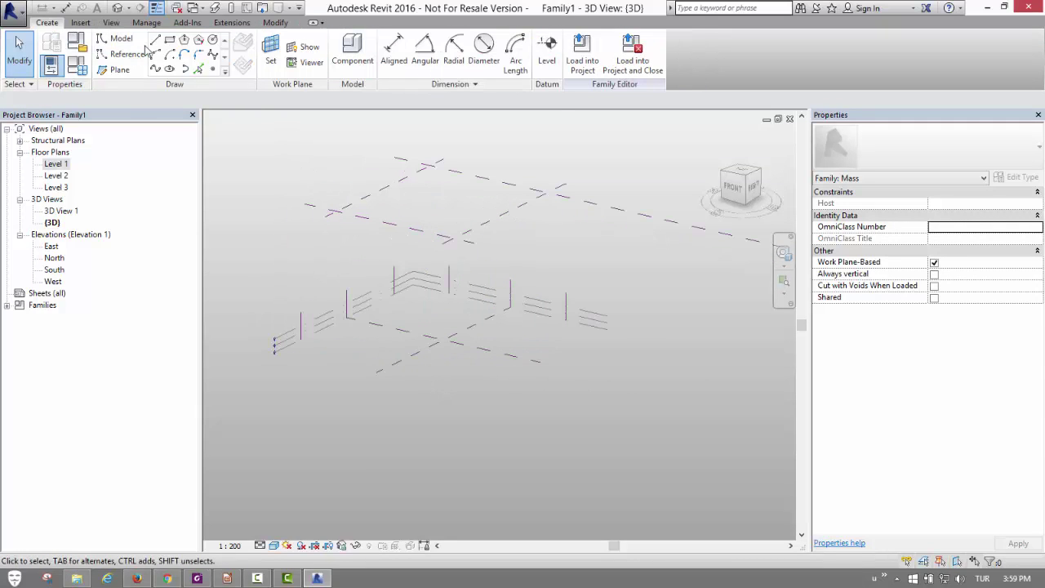
{"action": "left_click", "coordinate": [185, 41]}
{"action": "scroll", "coordinate": [448, 348], "scroll_direction": "up", "scroll_amount": 3}
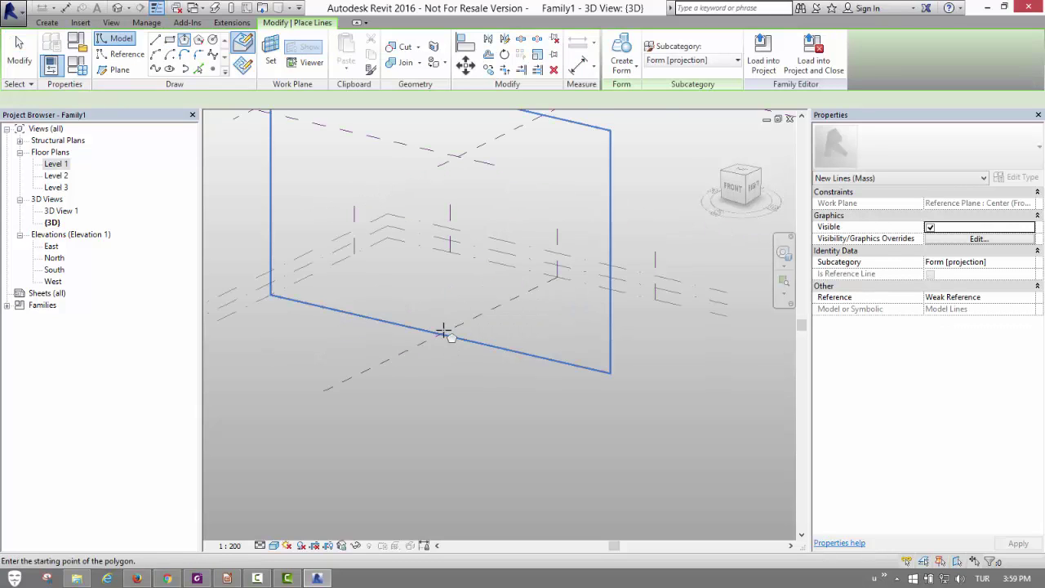
{"action": "left_click", "coordinate": [440, 334]}
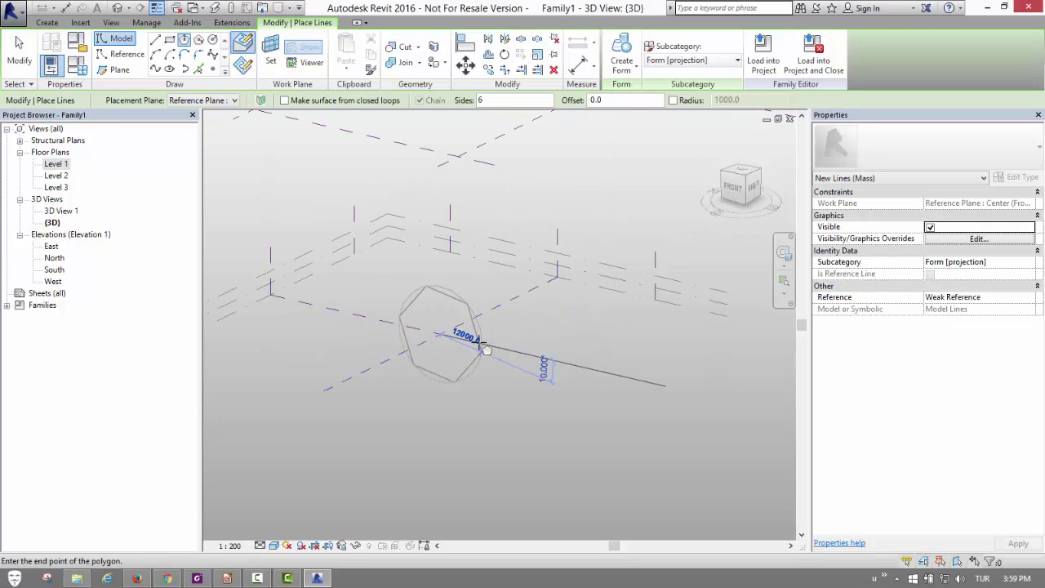
{"action": "key", "text": "Escape"}
{"action": "key", "text": "Escape"}
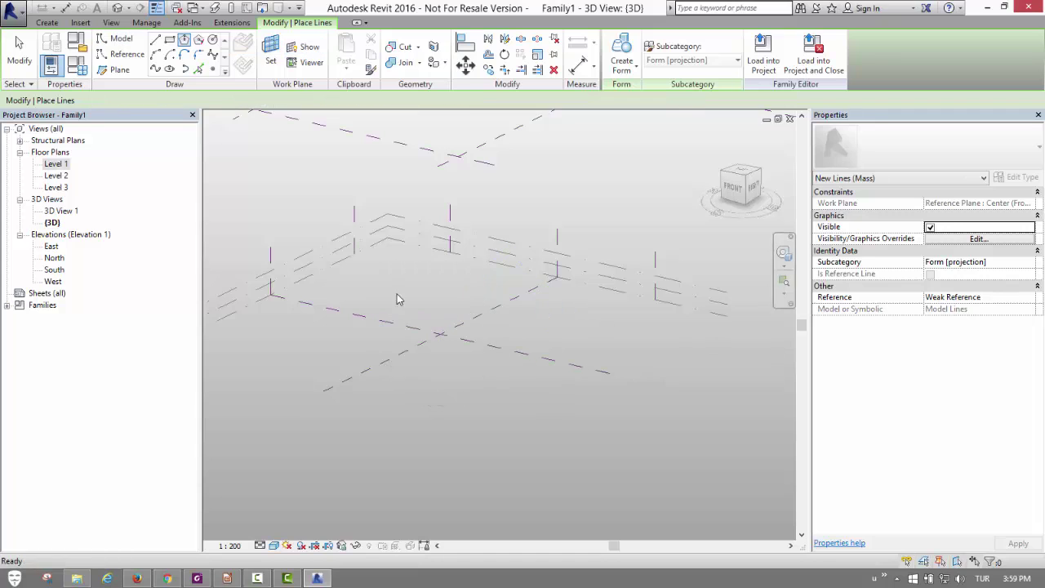
{"action": "scroll", "coordinate": [515, 362], "scroll_direction": "down", "scroll_amount": 1}
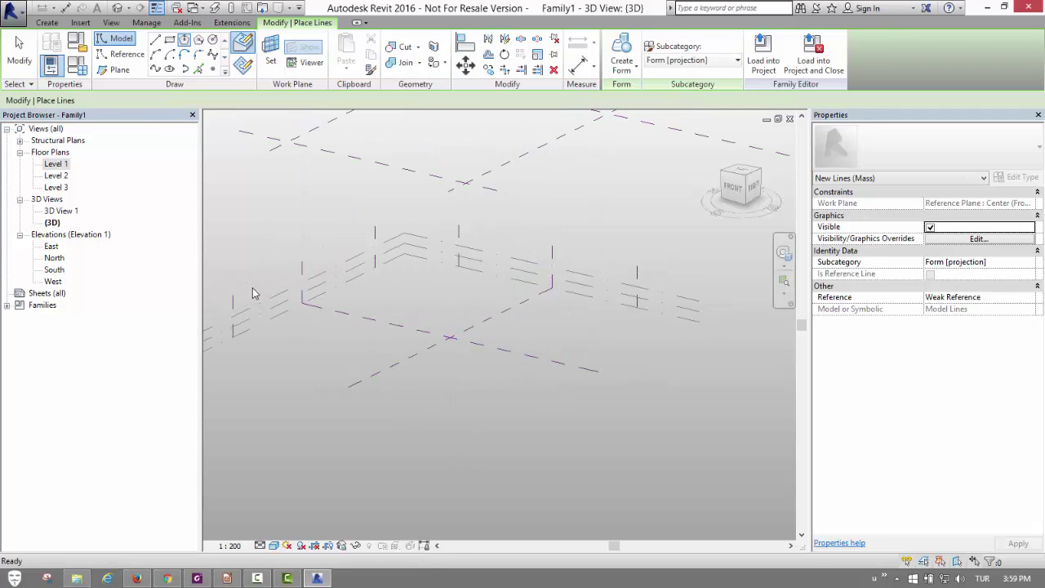
{"action": "key", "text": "Escape"}
Step: Set Level 1 as work plane and draw a six-sided polygon centred on the reference planes
{"action": "left_click", "coordinate": [206, 161]}
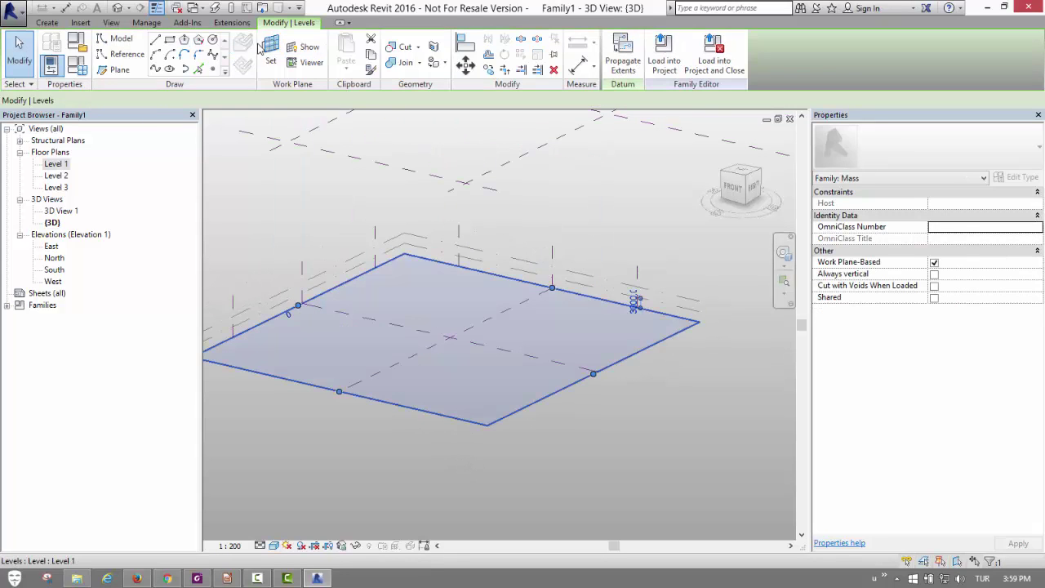
{"action": "left_click", "coordinate": [270, 50]}
{"action": "left_click", "coordinate": [184, 41]}
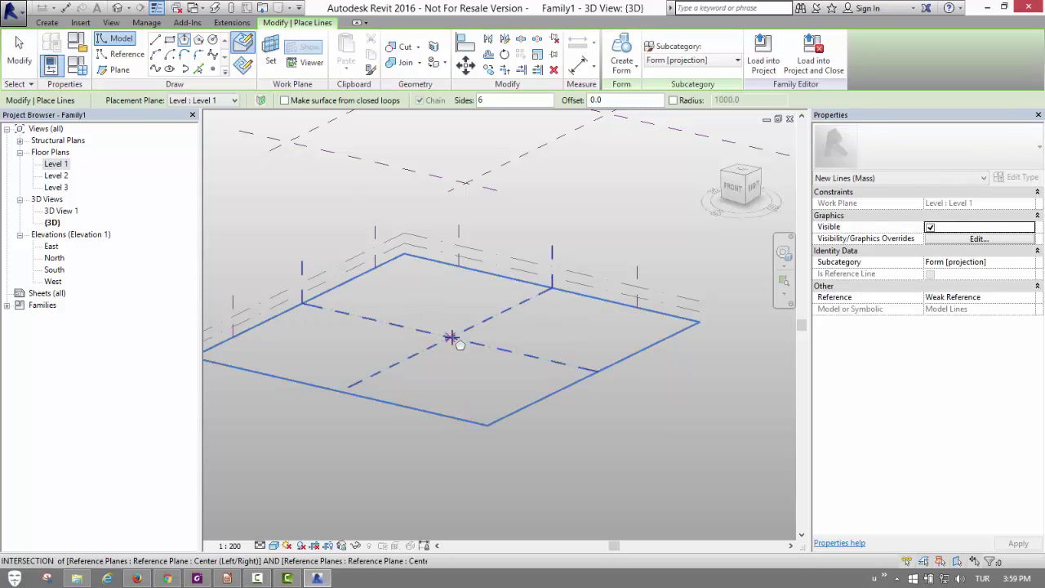
{"action": "left_click", "coordinate": [450, 337]}
{"action": "left_click", "coordinate": [497, 360]}
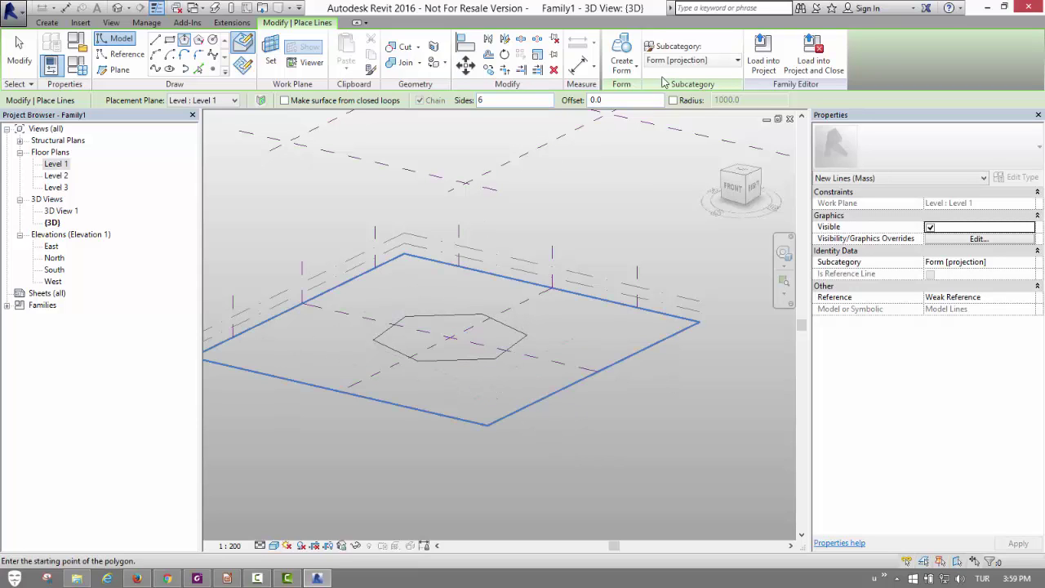
{"action": "key", "text": "Escape"}
{"action": "key", "text": "Escape"}
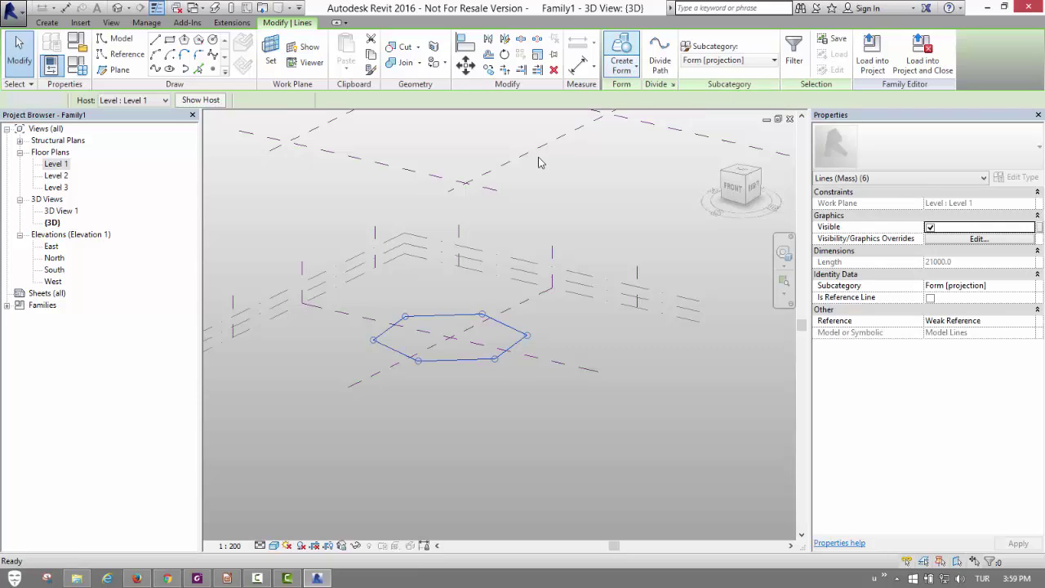
Step: From the Right view, drag the hexagonal prism's top face down into a shallow slab
{"action": "left_click", "coordinate": [506, 266]}
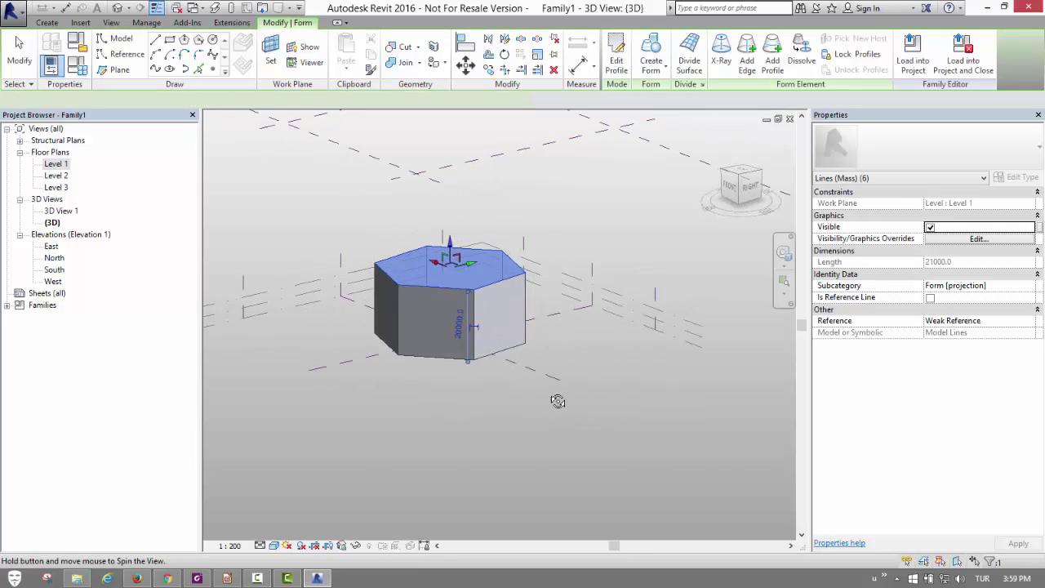
{"action": "middle_click_drag", "start_coordinate": [611, 392], "coordinate": [487, 369], "text": "shift"}
{"action": "scroll", "coordinate": [430, 236], "scroll_direction": "up", "scroll_amount": 2}
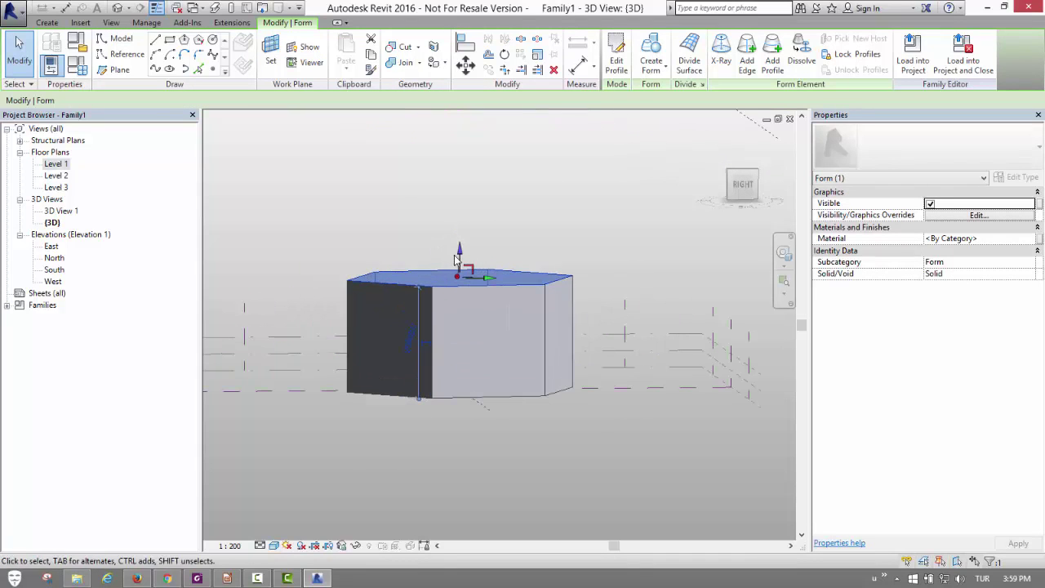
{"action": "left_click", "coordinate": [743, 185]}
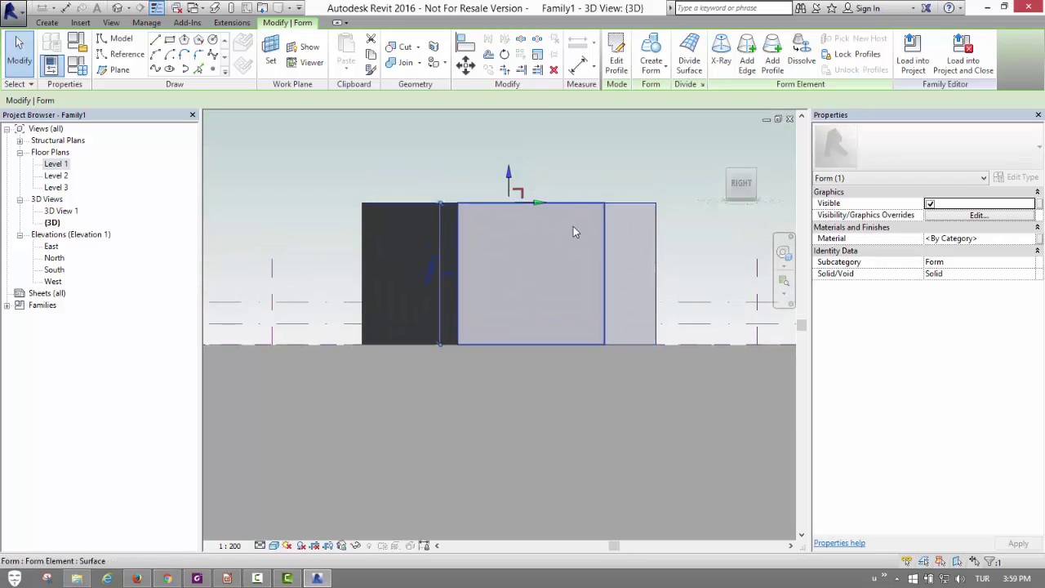
{"action": "mouse_move", "coordinate": [504, 238]}
{"action": "left_mouse_down"}
{"action": "mouse_move", "coordinate": [340, 357]}
{"action": "mouse_move", "coordinate": [354, 333]}
{"action": "left_mouse_up"}
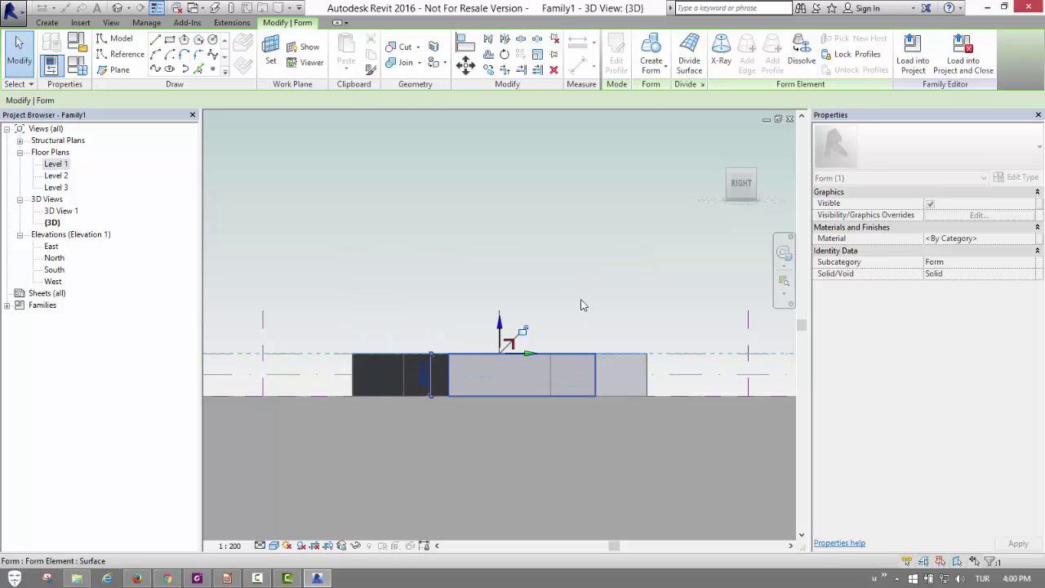
Step: Return to an angled 3D view and select the hexagonal form's top face
{"action": "left_click", "coordinate": [495, 213]}
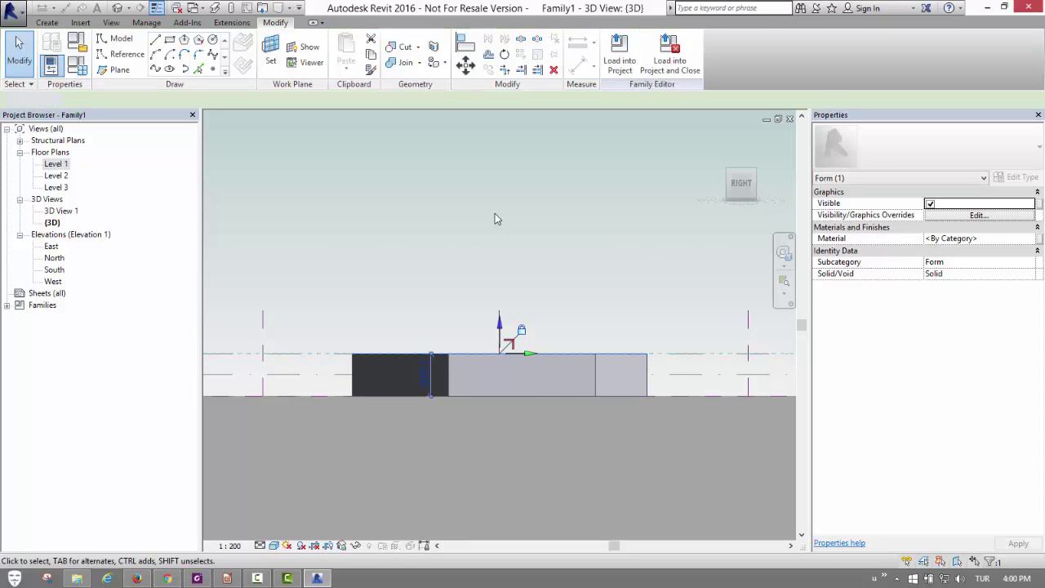
{"action": "mouse_move", "coordinate": [495, 213]}
{"action": "middle_mouse_down", "text": "shift"}
{"action": "mouse_move", "coordinate": [555, 283]}
{"action": "mouse_move", "coordinate": [630, 342]}
{"action": "mouse_move", "coordinate": [509, 308]}
{"action": "middle_mouse_up", "text": "shift"}
{"action": "left_click", "coordinate": [506, 307]}
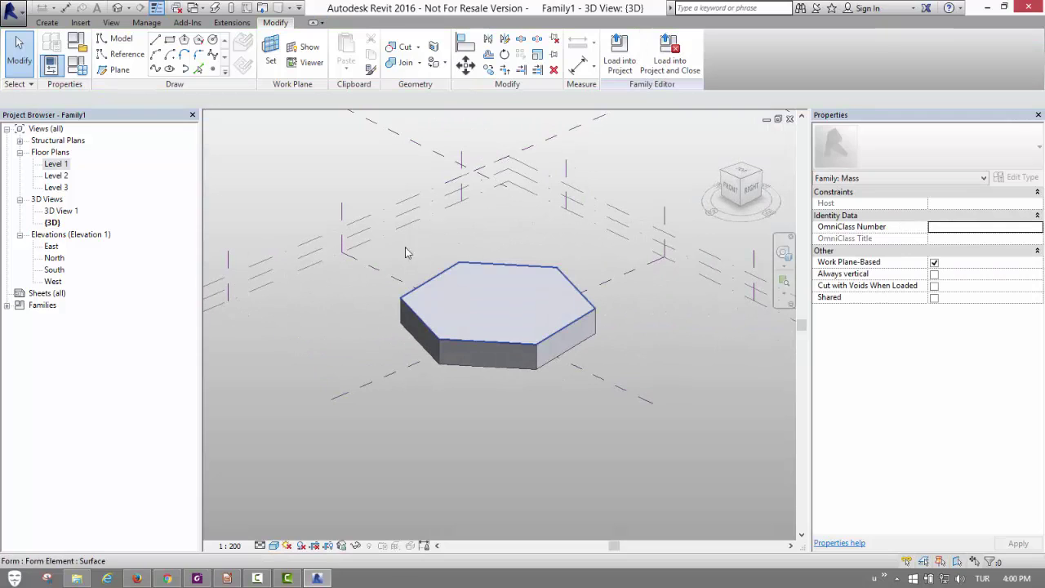
Step: Rotate the top face about 29° around its centre to twist the hexagonal form
{"action": "left_click", "coordinate": [504, 55]}
{"action": "left_click", "coordinate": [517, 239]}
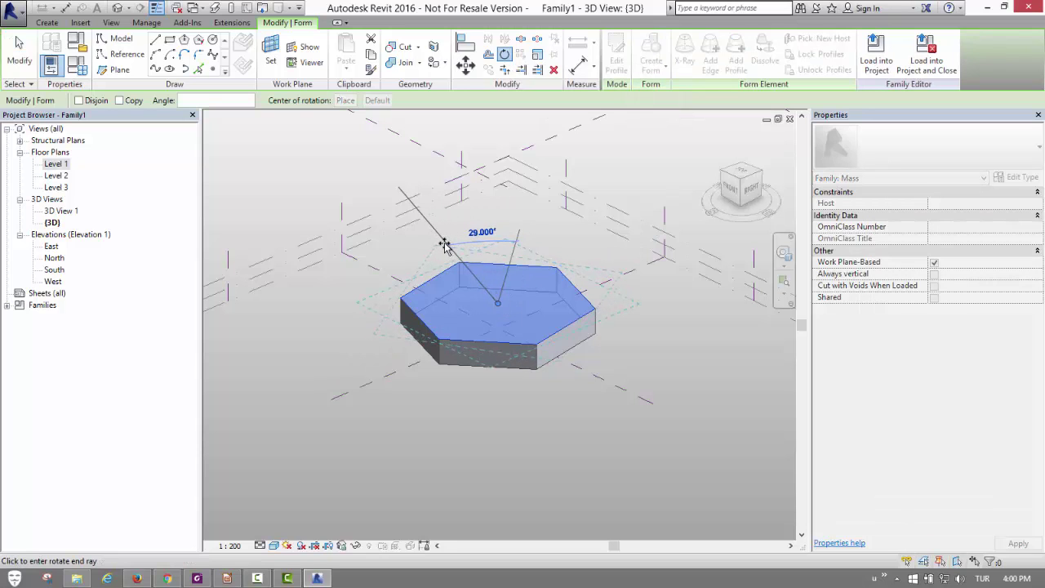
{"action": "left_click", "coordinate": [443, 244]}
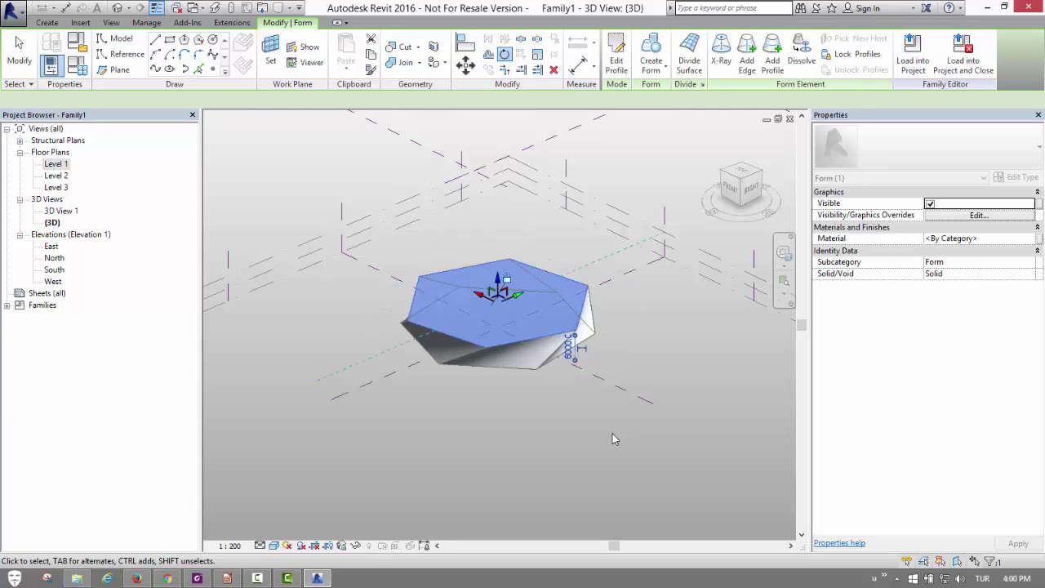
Step: Clear the selection, orbit around the twisted form, and bring up the file menu
{"action": "key", "text": "Escape"}
{"action": "mouse_move", "coordinate": [625, 434]}
{"action": "middle_mouse_down", "text": "shift"}
{"action": "mouse_move", "coordinate": [368, 328]}
{"action": "mouse_move", "coordinate": [509, 377]}
{"action": "mouse_move", "coordinate": [458, 473]}
{"action": "middle_mouse_up", "text": "shift"}
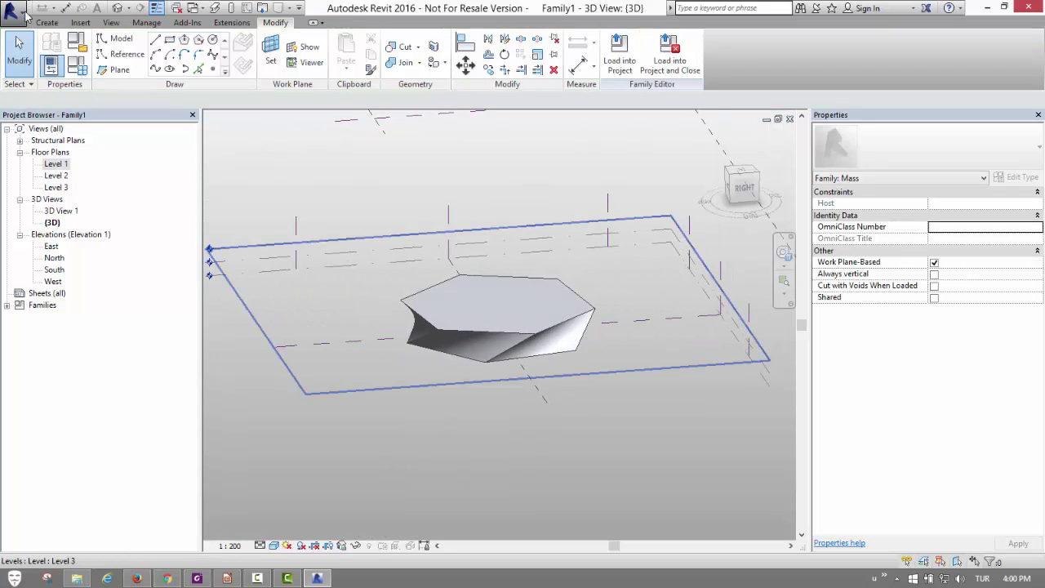
{"action": "key", "text": "alt+f"}
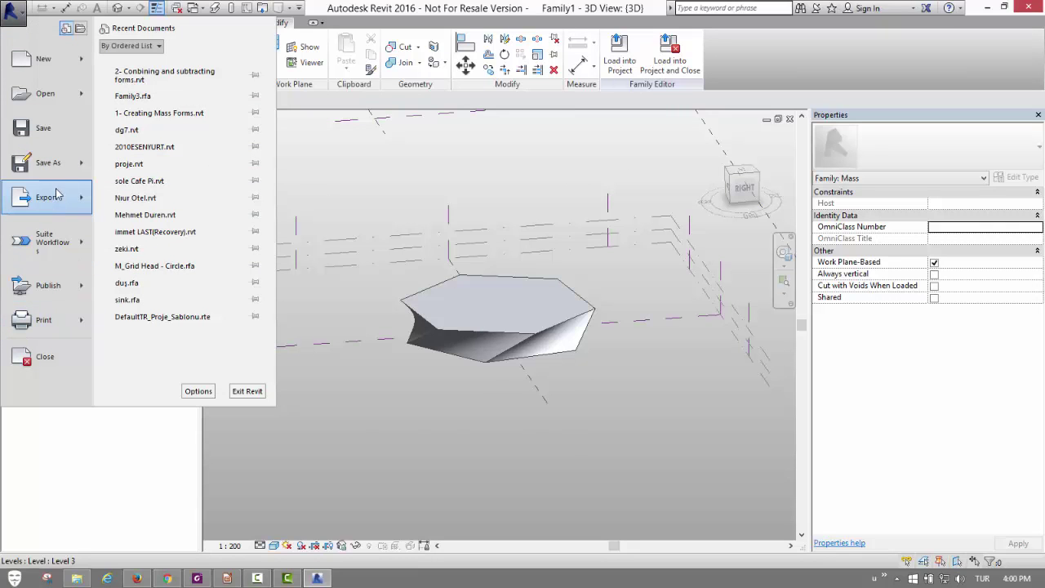
Step: Save the family as Family1 and load it into the '2- Conbining and subtracting forms' project
{"action": "left_click", "coordinate": [11, 10]}
{"action": "key", "text": "ctrl+s"}
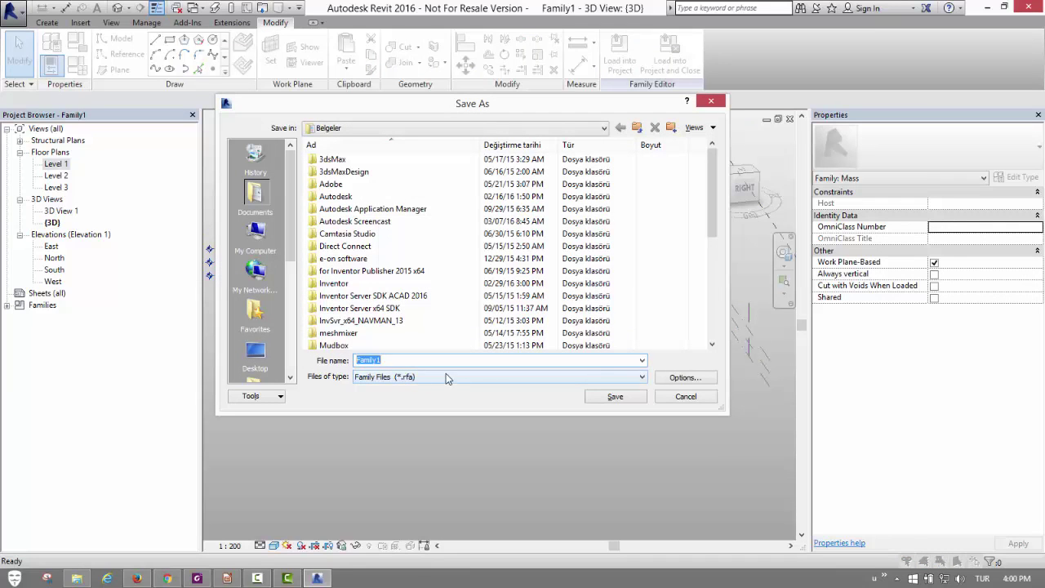
{"action": "left_click", "coordinate": [621, 398]}
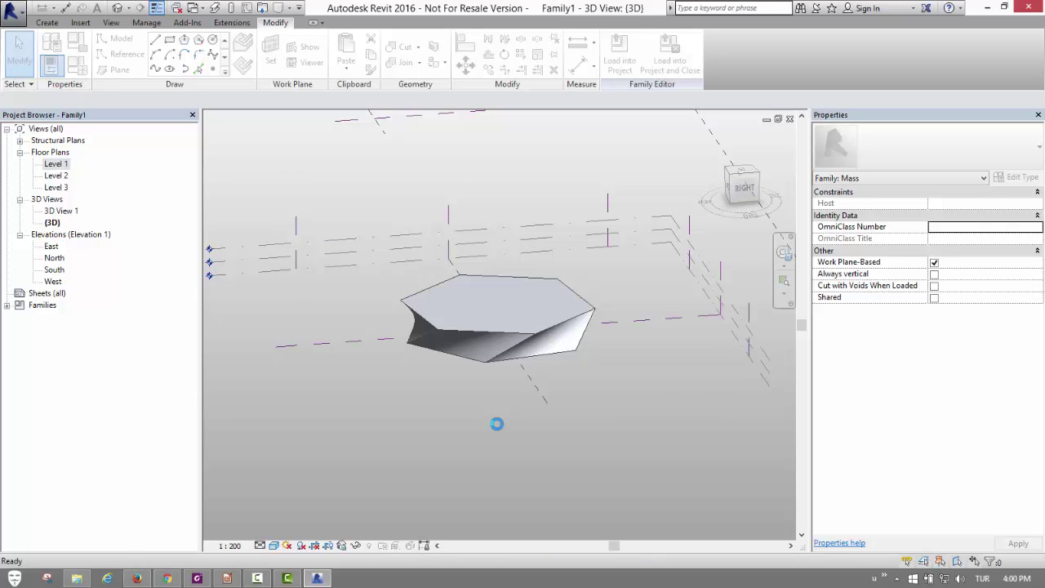
{"action": "left_click", "coordinate": [620, 56]}
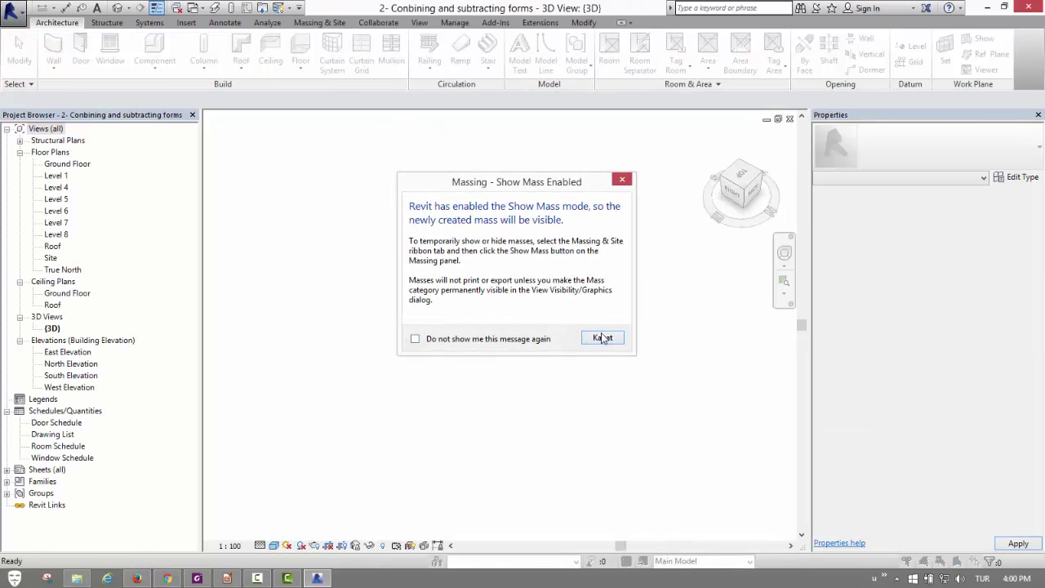
Step: Dismiss the Show Mass message, place one Family1 instance over the existing mass, and inspect it
{"action": "key", "text": "Return"}
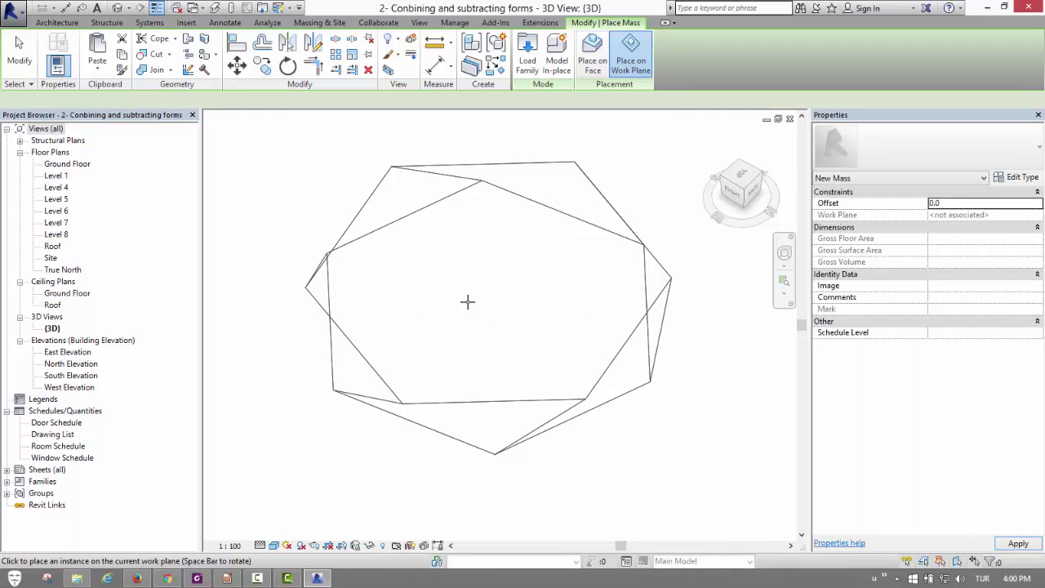
{"action": "left_click", "coordinate": [466, 303]}
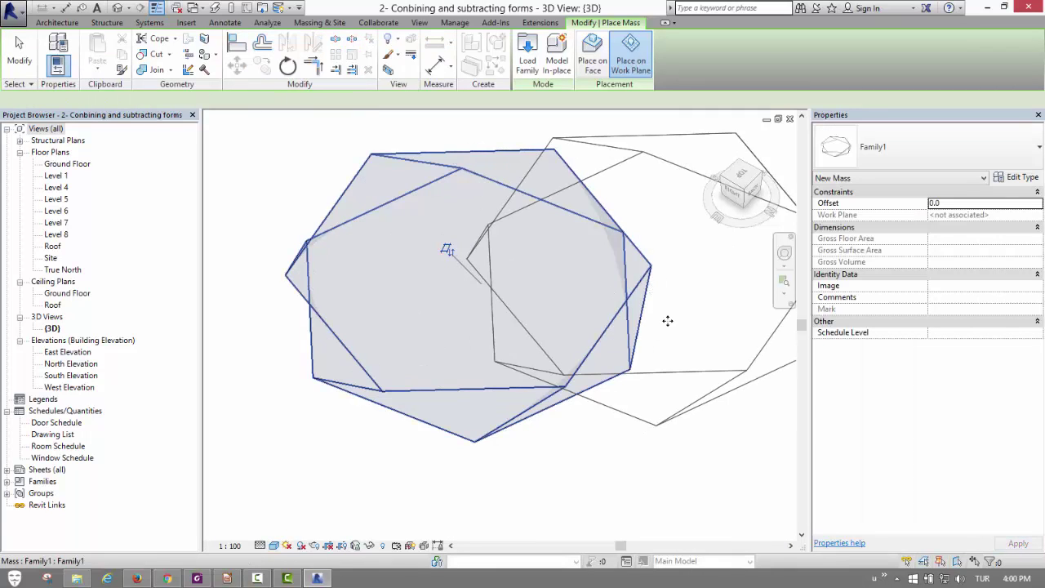
{"action": "key", "text": "Escape"}
{"action": "key", "text": "Escape"}
{"action": "scroll", "coordinate": [555, 285], "scroll_direction": "down", "scroll_amount": 3}
{"action": "mouse_move", "coordinate": [555, 285]}
{"action": "middle_mouse_down", "text": "shift"}
{"action": "mouse_move", "coordinate": [512, 237]}
{"action": "mouse_move", "coordinate": [493, 231]}
{"action": "middle_mouse_up", "text": "shift"}
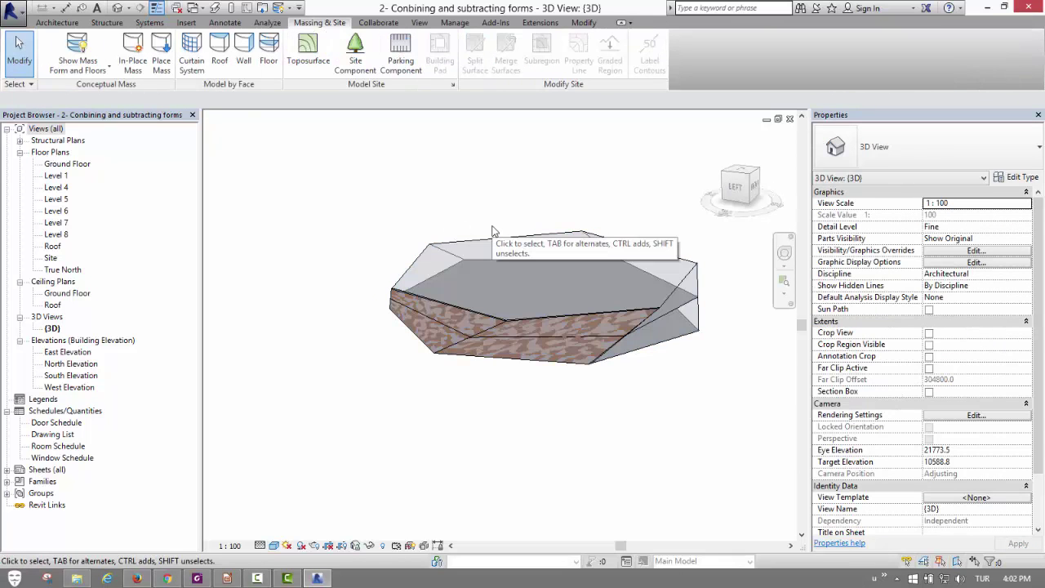